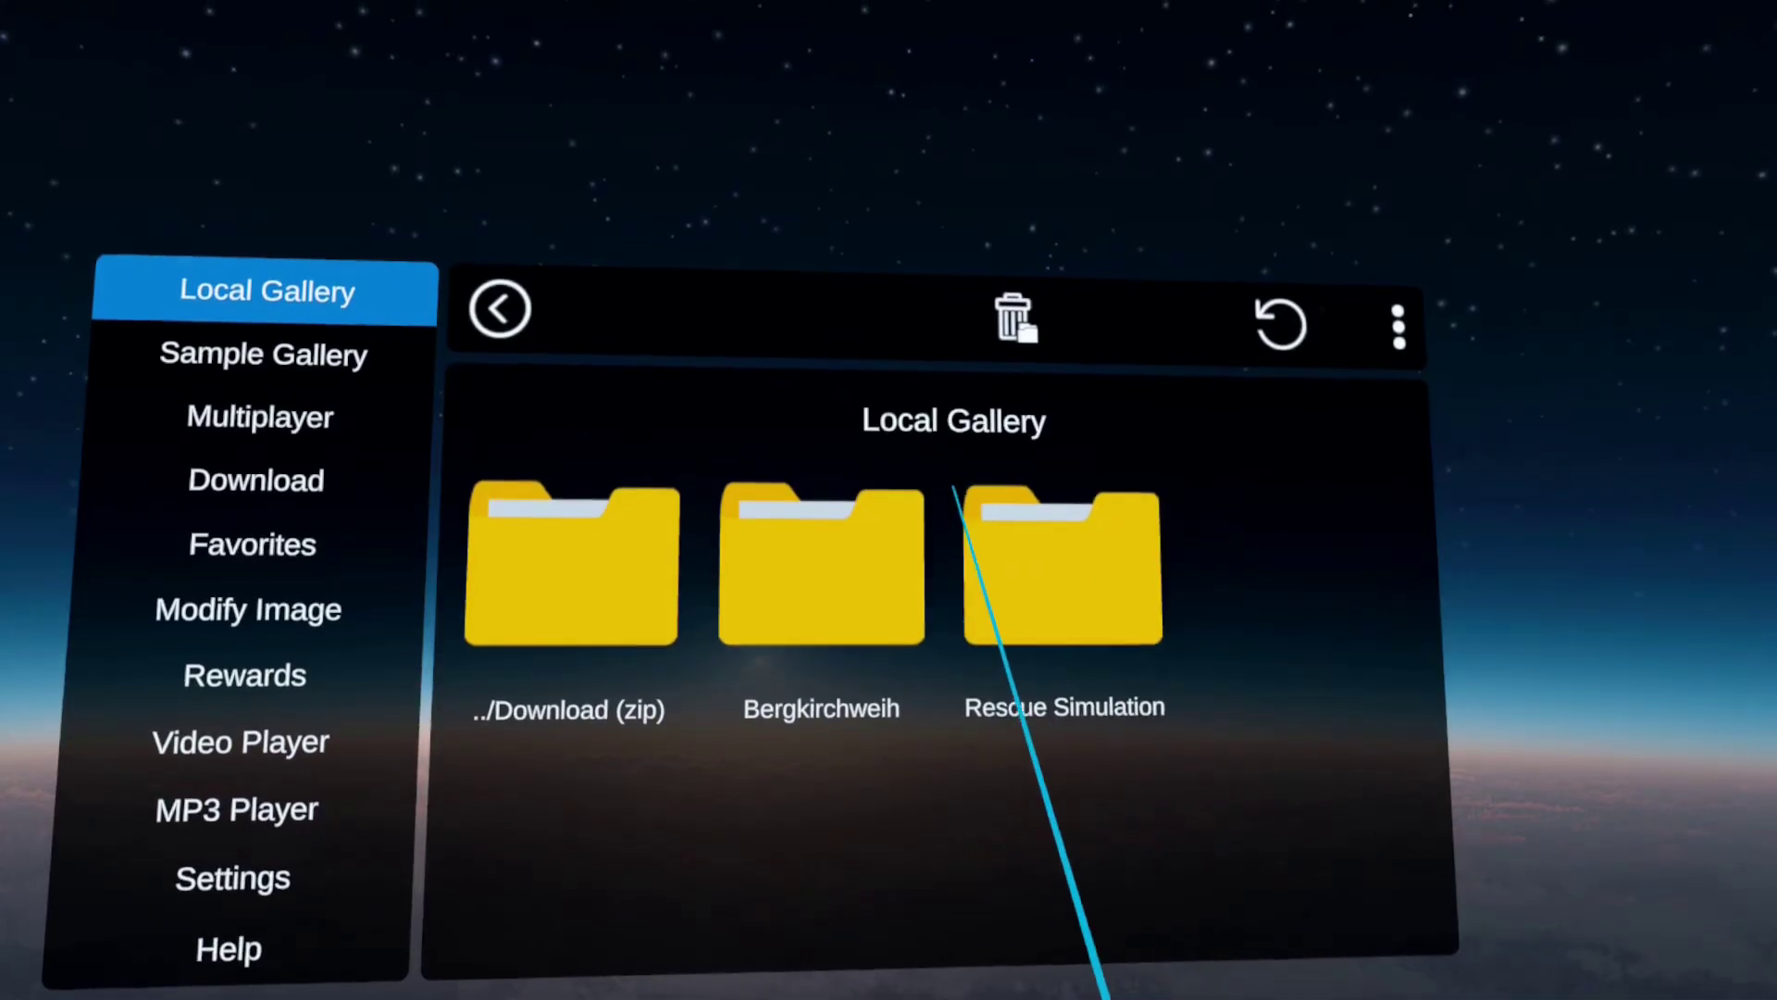
- Scroll down one row of thumbnails in the 36-image Rescue Simulation folder
{"action": "scroll", "coordinate": [1047, 555], "scroll_direction": "down", "scroll_amount": 3}
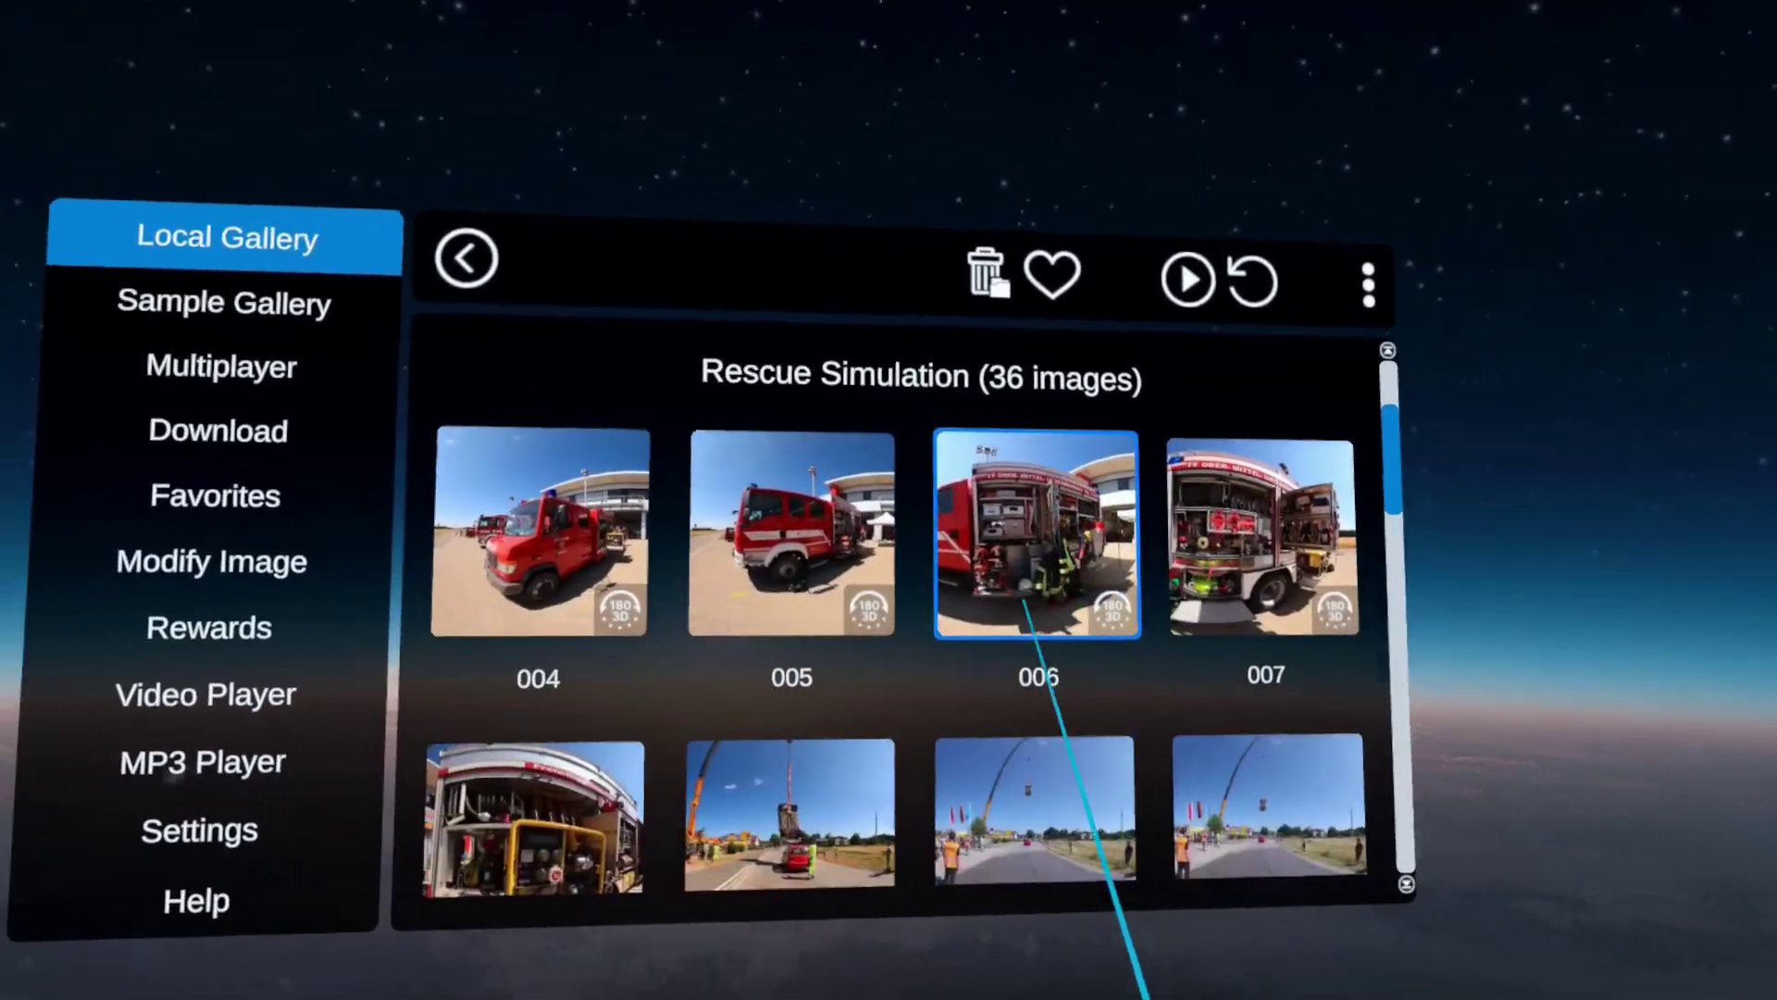
- View thumbnail 004 in VR, then bring the menu back up over the photo
{"action": "left_click", "coordinate": [801, 542]}
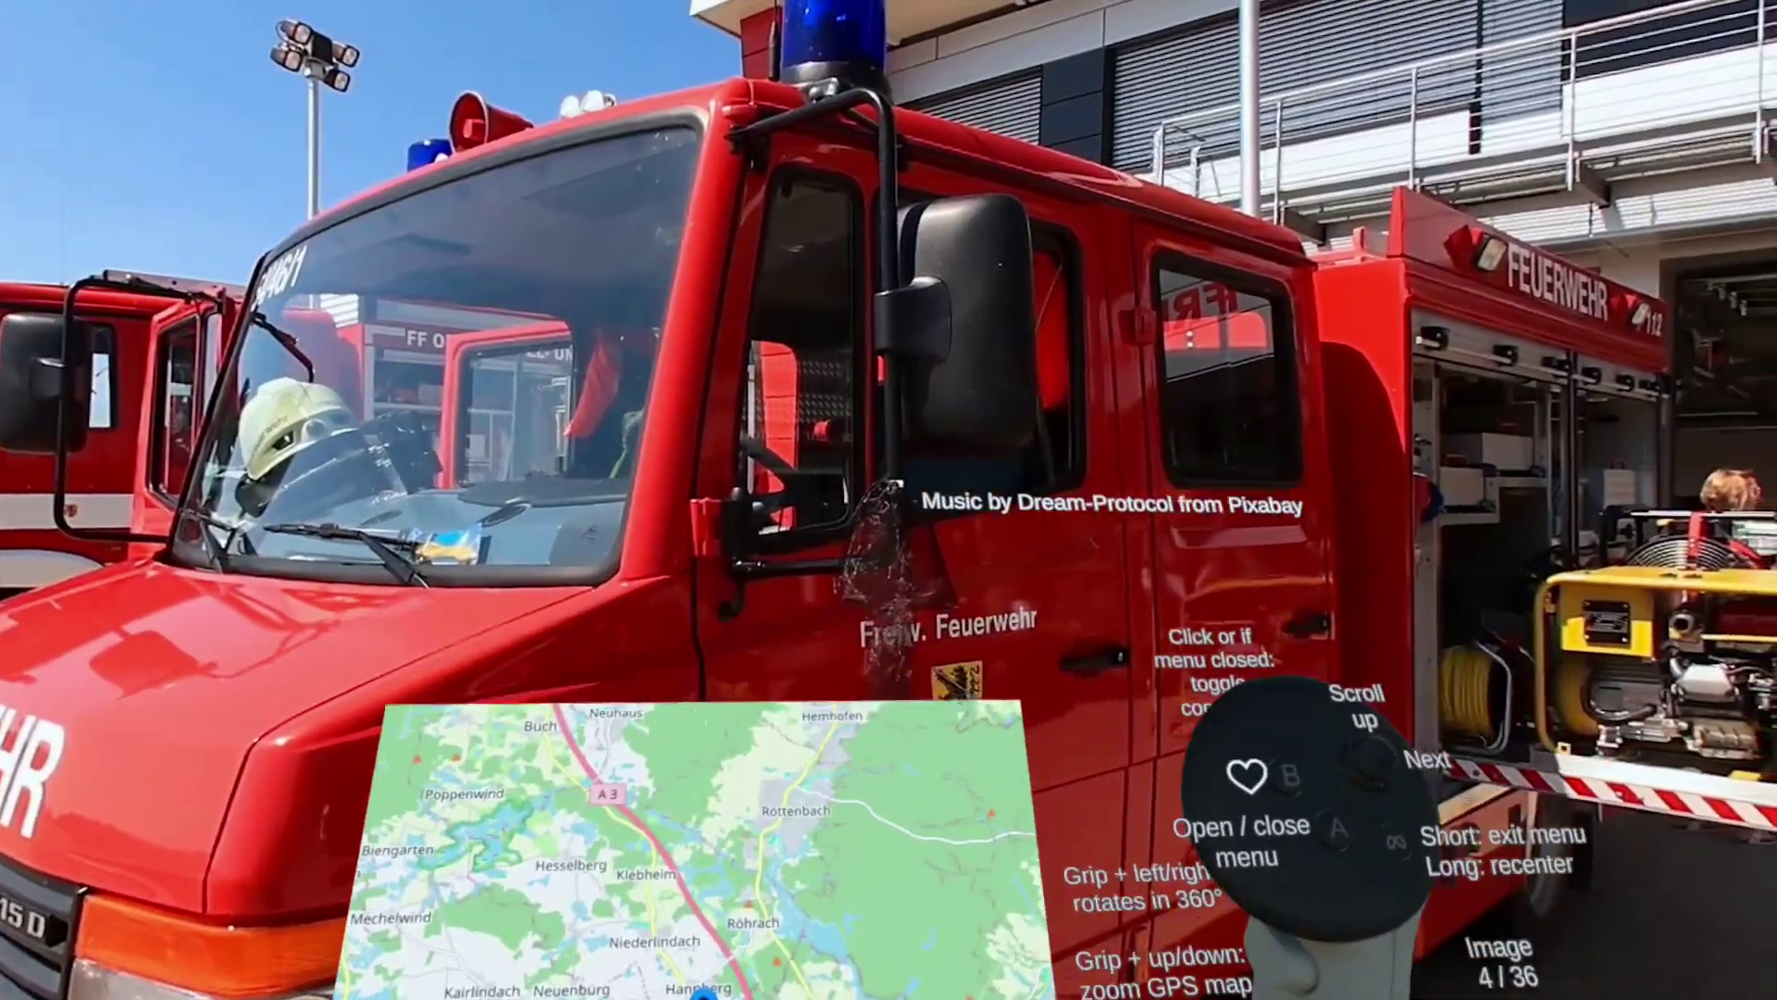
{"action": "key", "text": "Escape"}
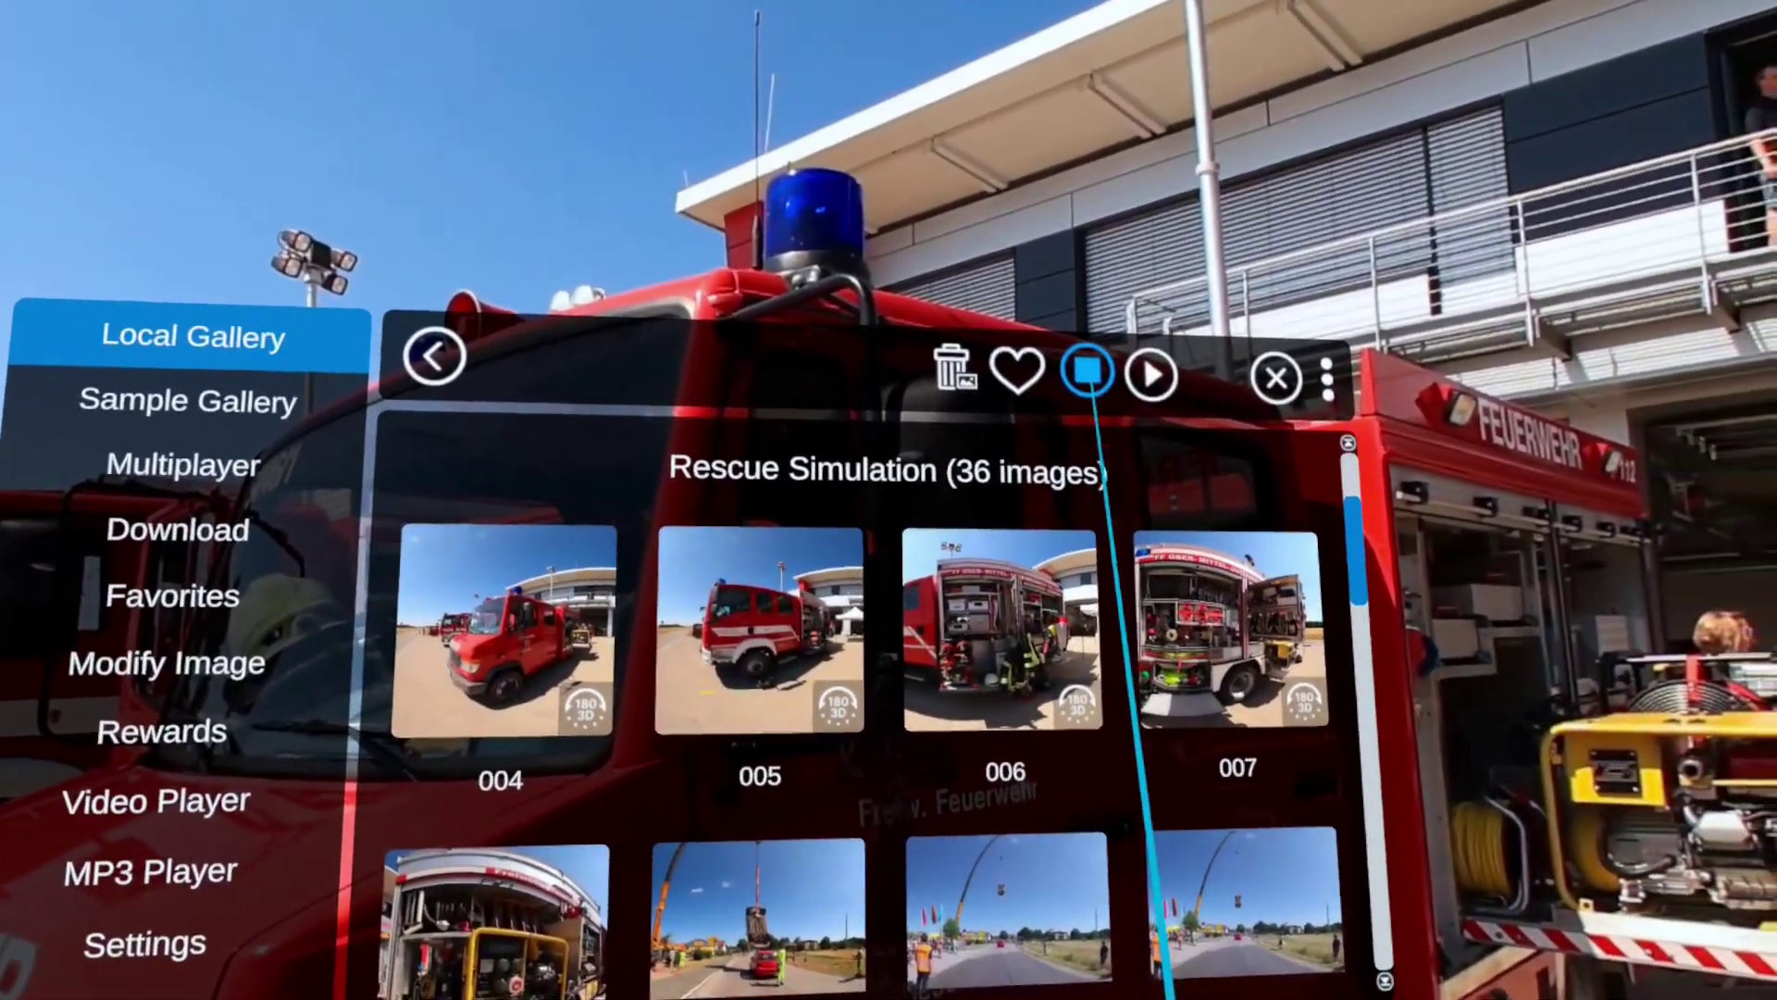
- Stop the fire truck photo and switch to the 25-image Sample Gallery
{"action": "left_click", "coordinate": [1089, 370]}
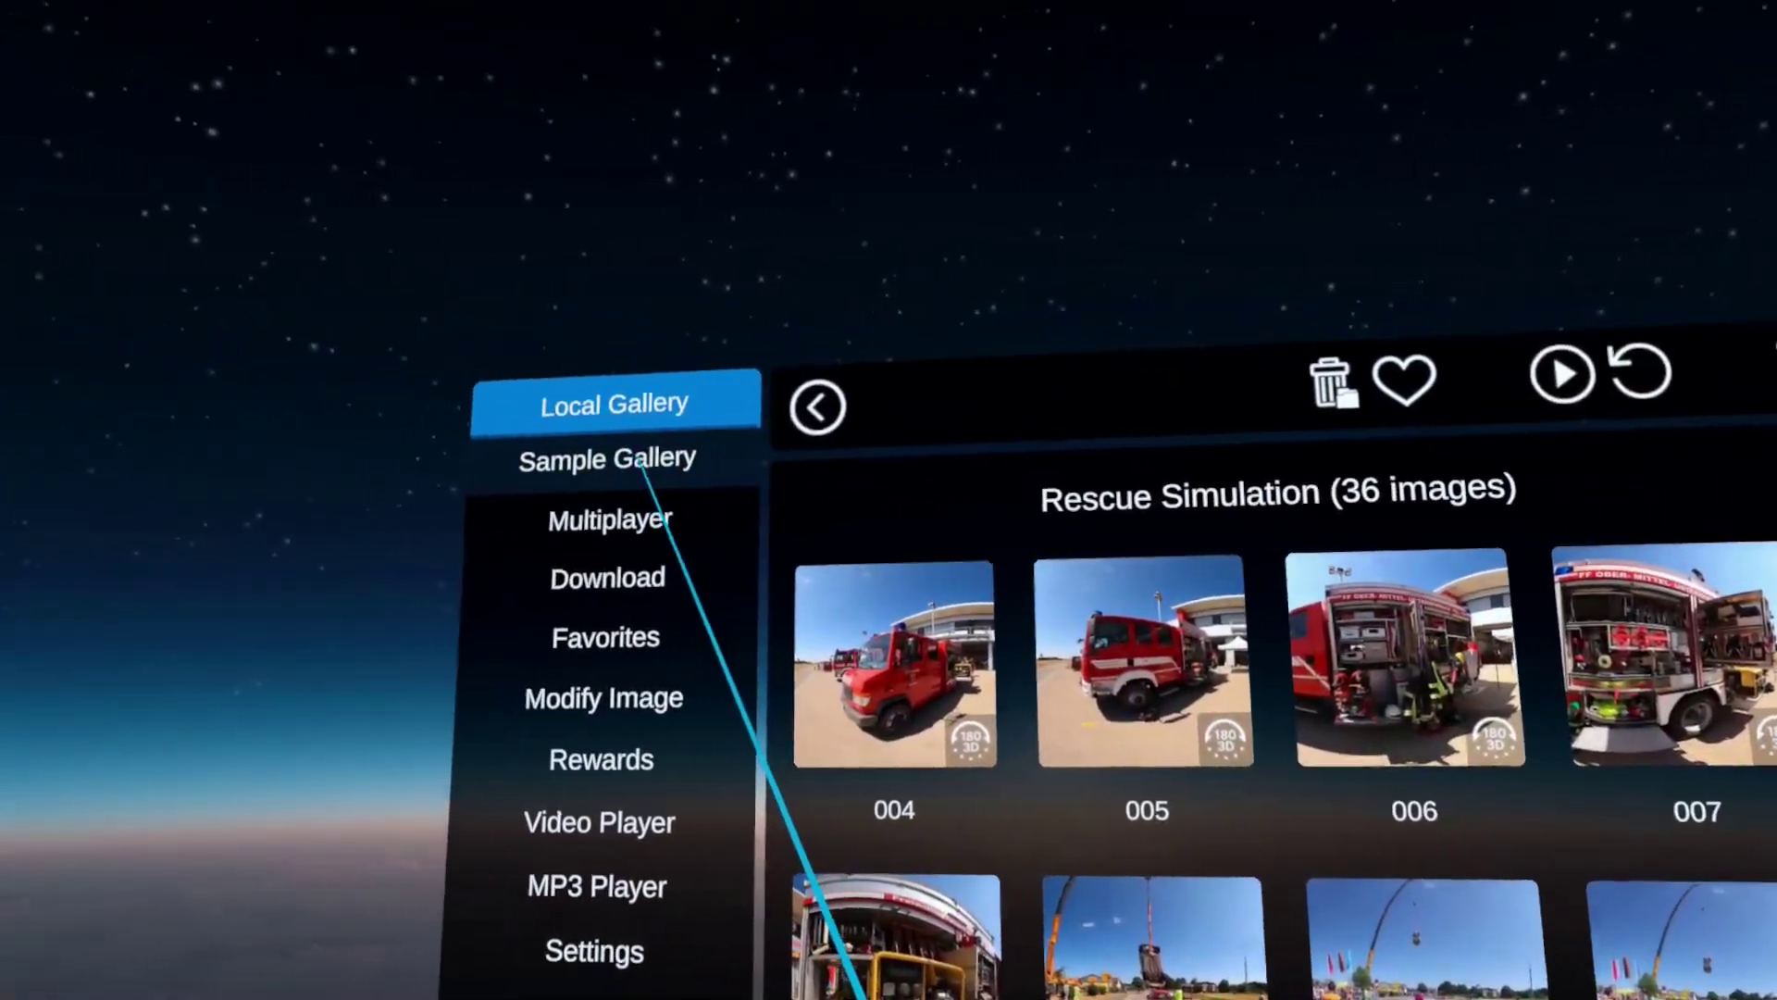
{"action": "left_click", "coordinate": [674, 467]}
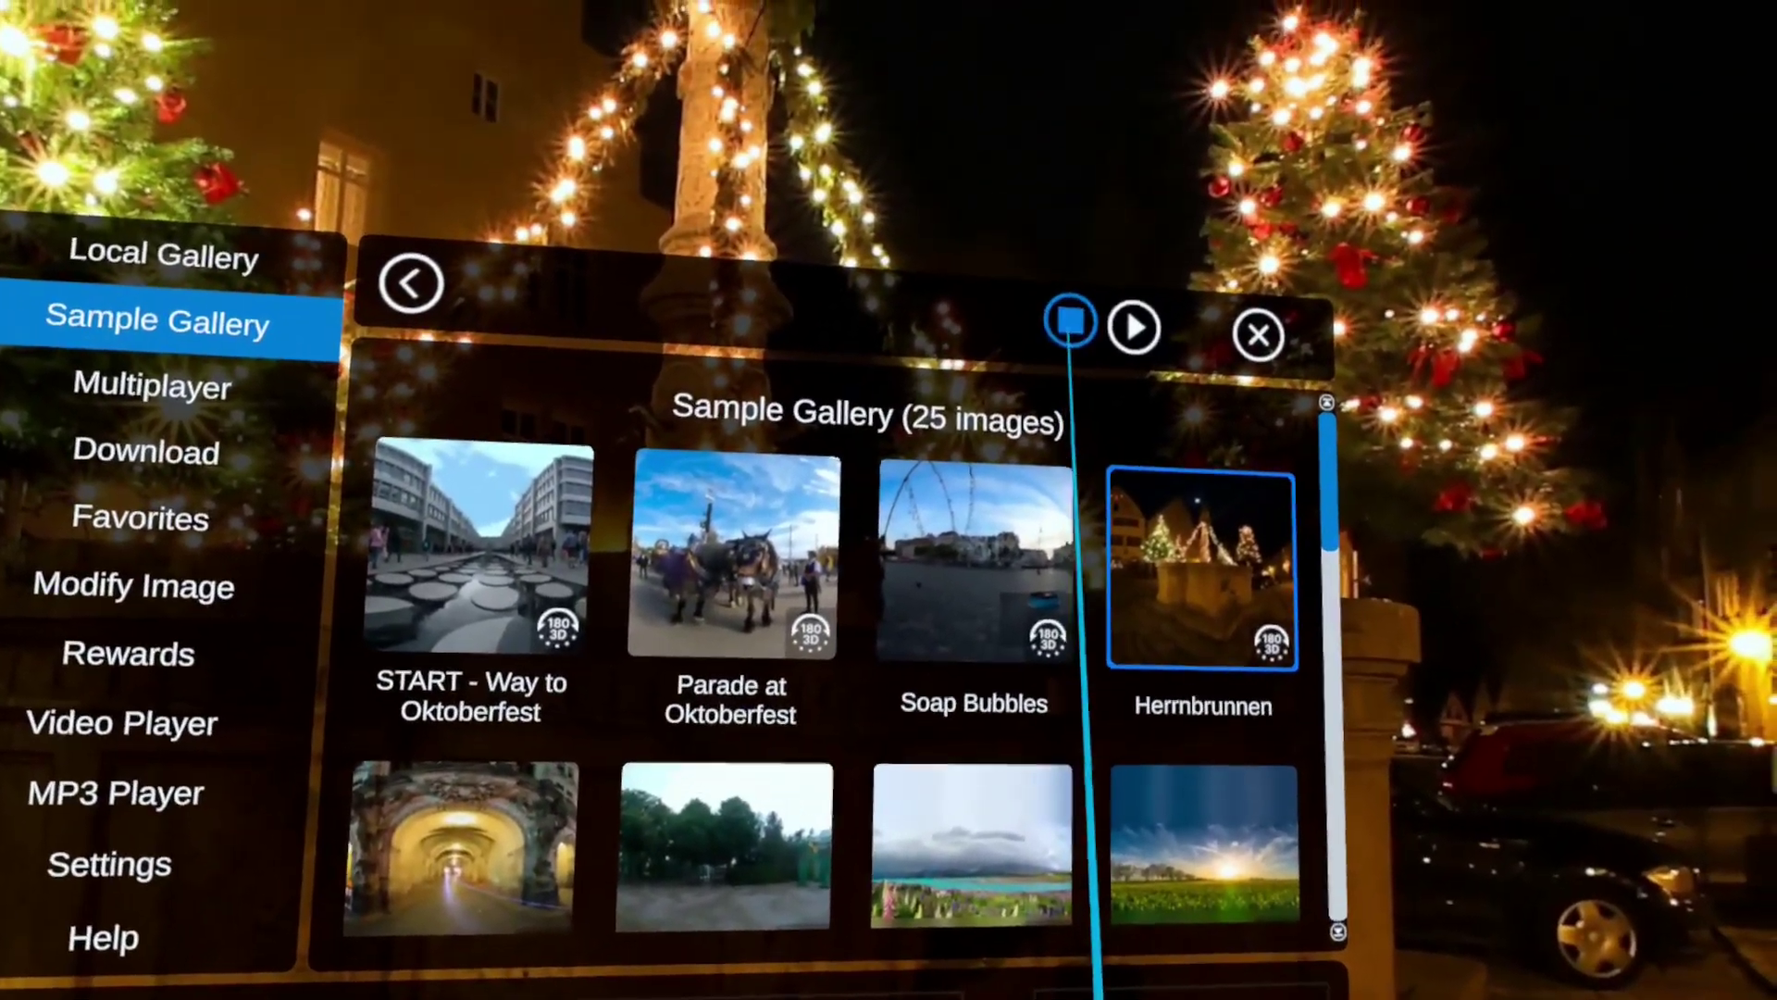
- Close the sample image, browse the Sample Gallery, and show Multiplayer settings with room EGYPT
{"action": "left_click", "coordinate": [1155, 370]}
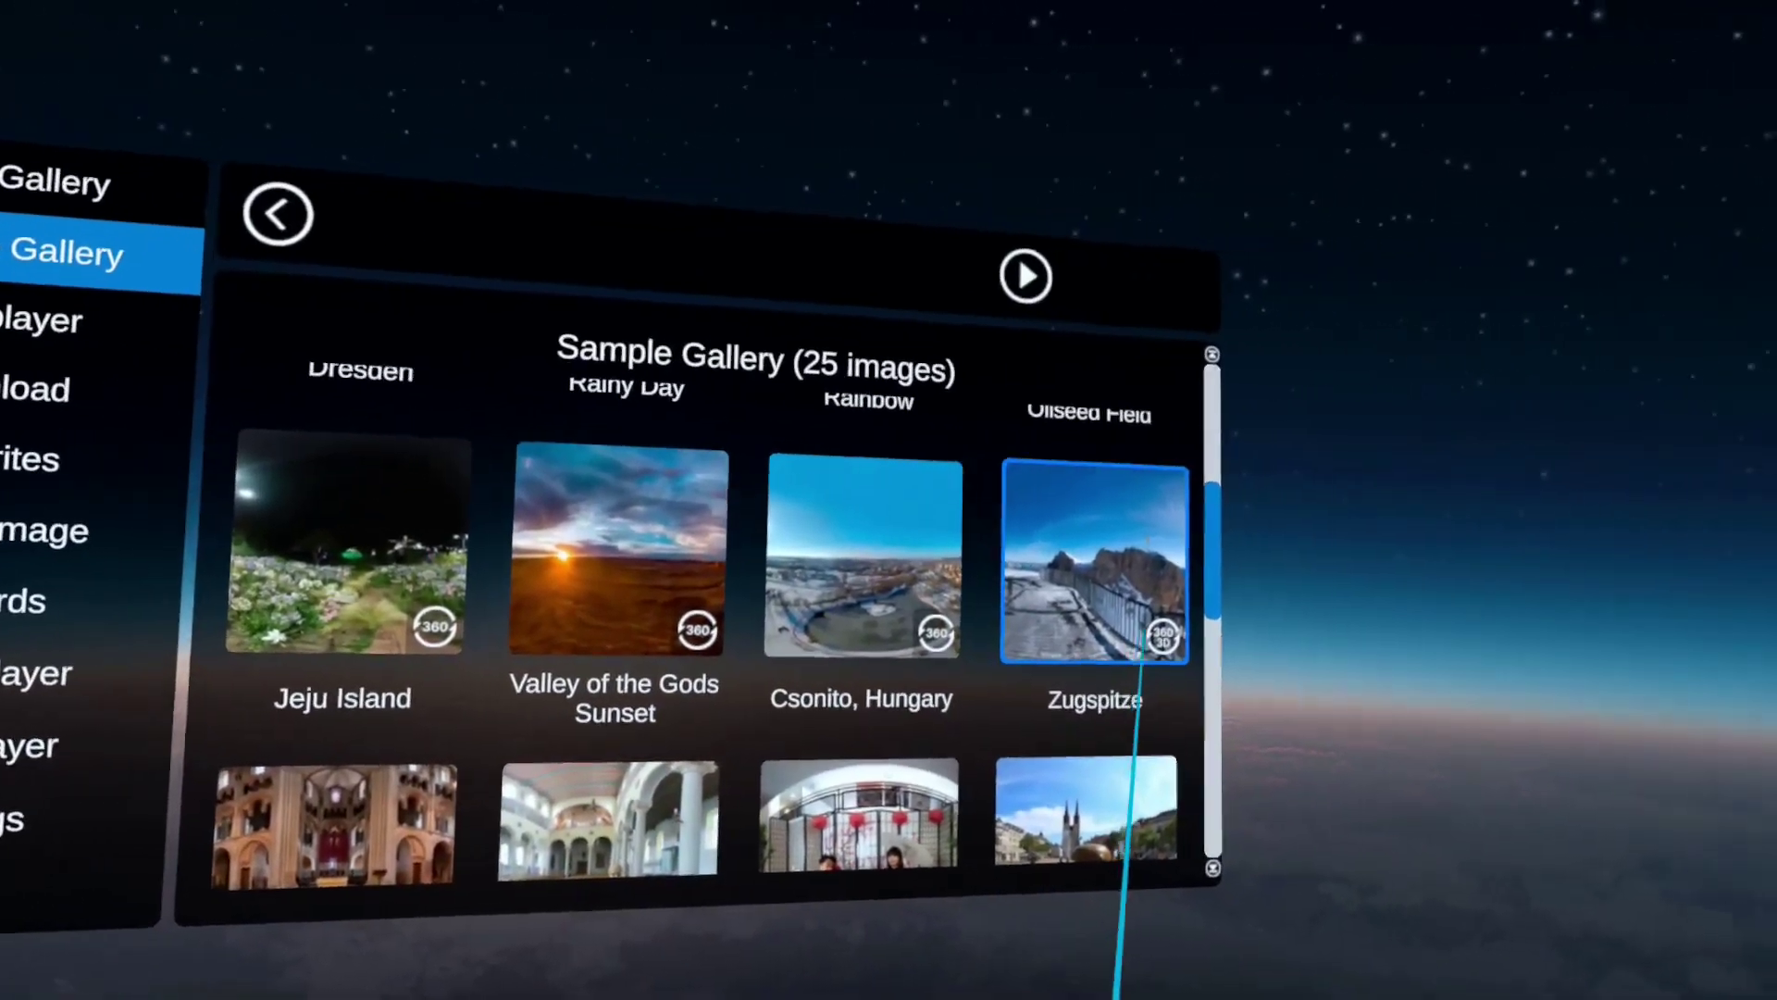
{"action": "scroll", "coordinate": [1052, 599], "scroll_direction": "down", "scroll_amount": 6}
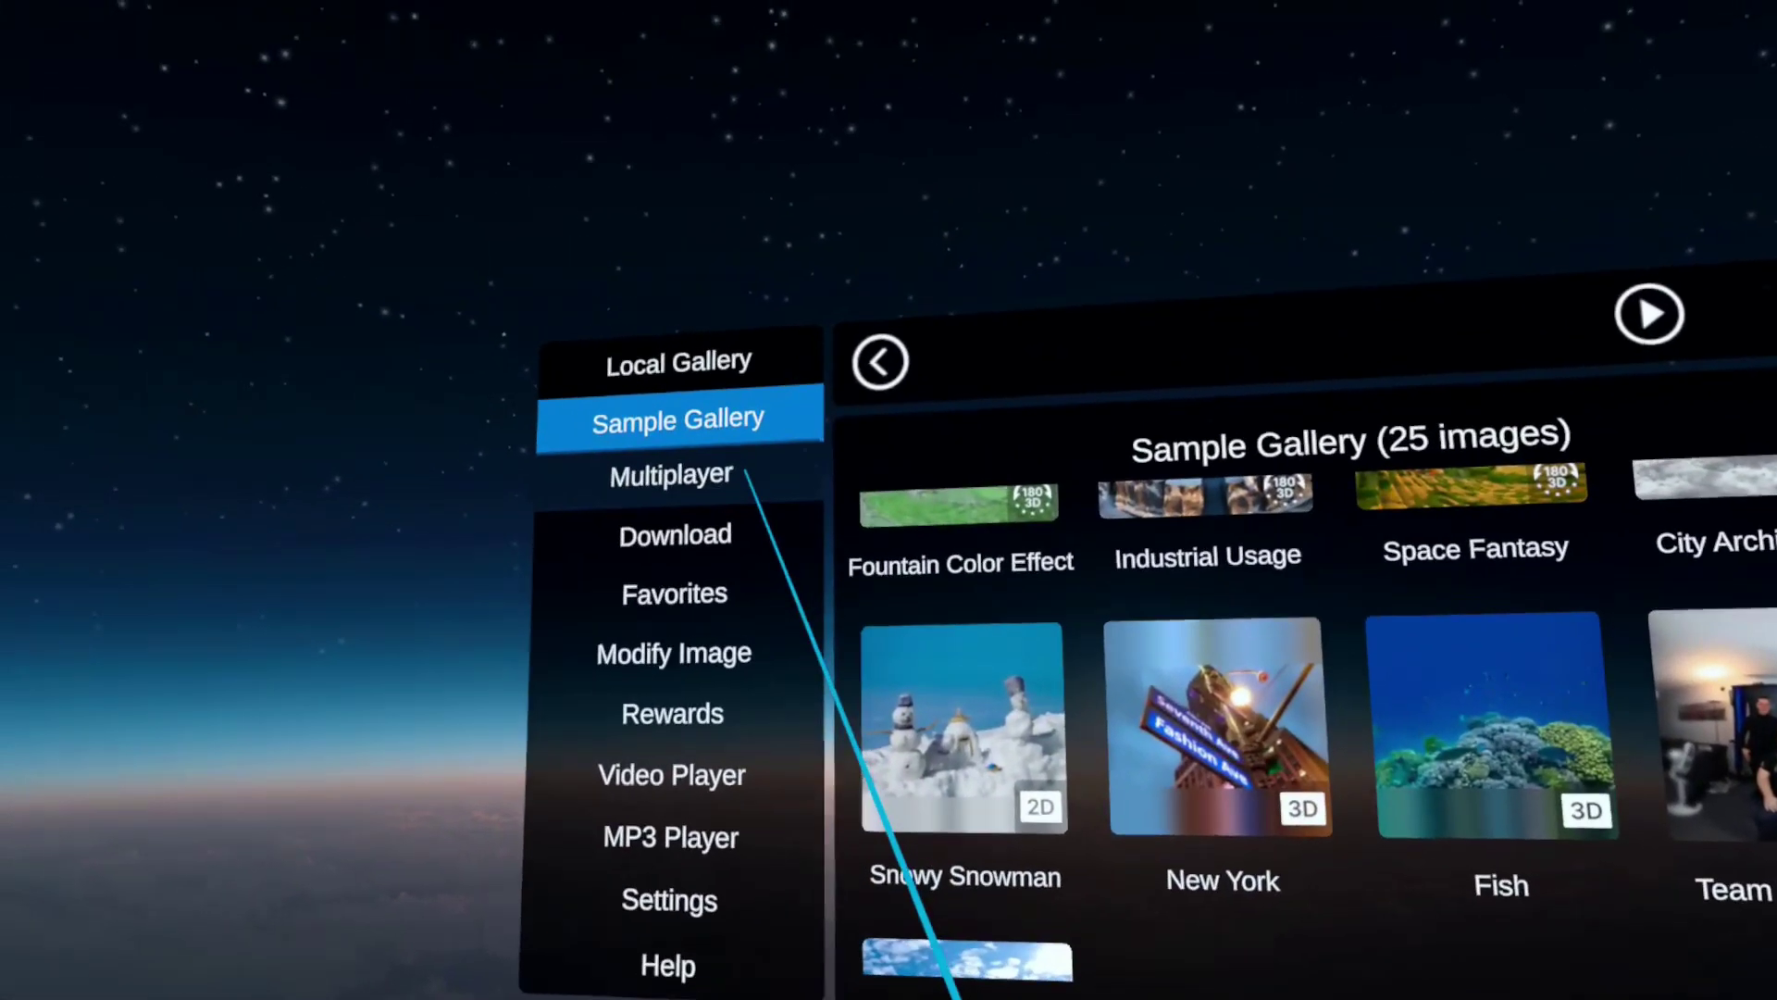
{"action": "left_click", "coordinate": [441, 380]}
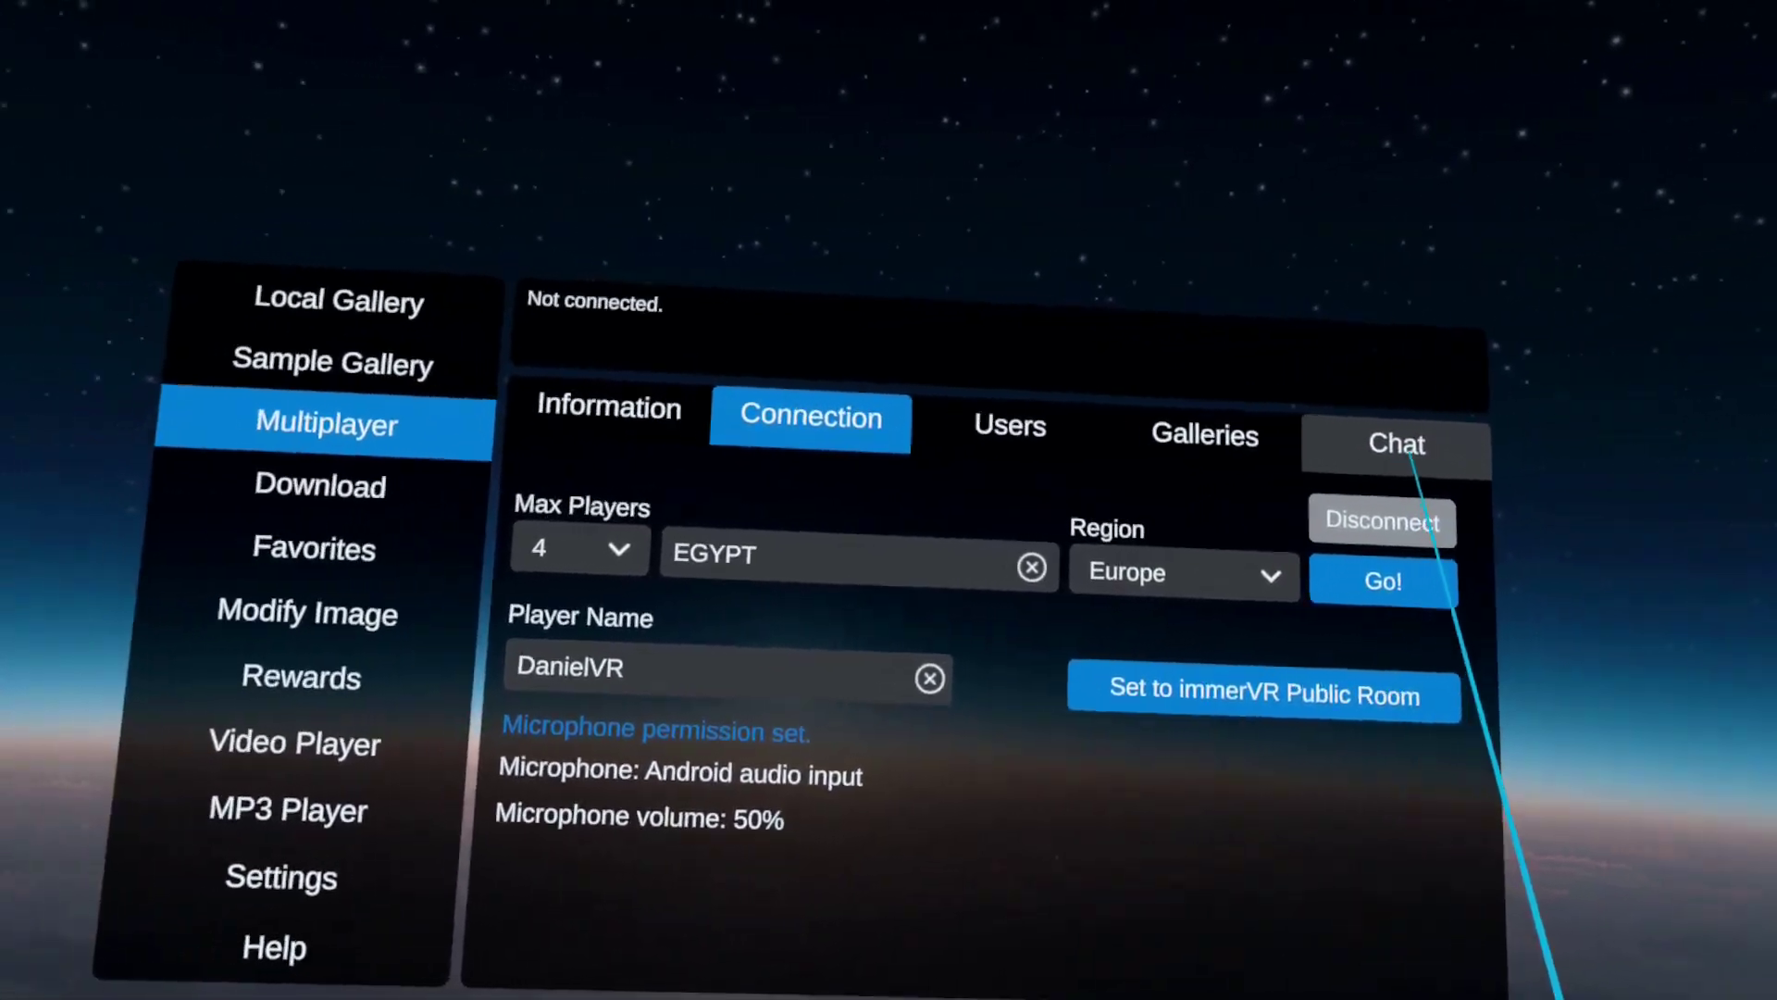
- Show the Download page's Premium list, including the 372-image Egypt DLC
{"action": "left_click", "coordinate": [755, 544]}
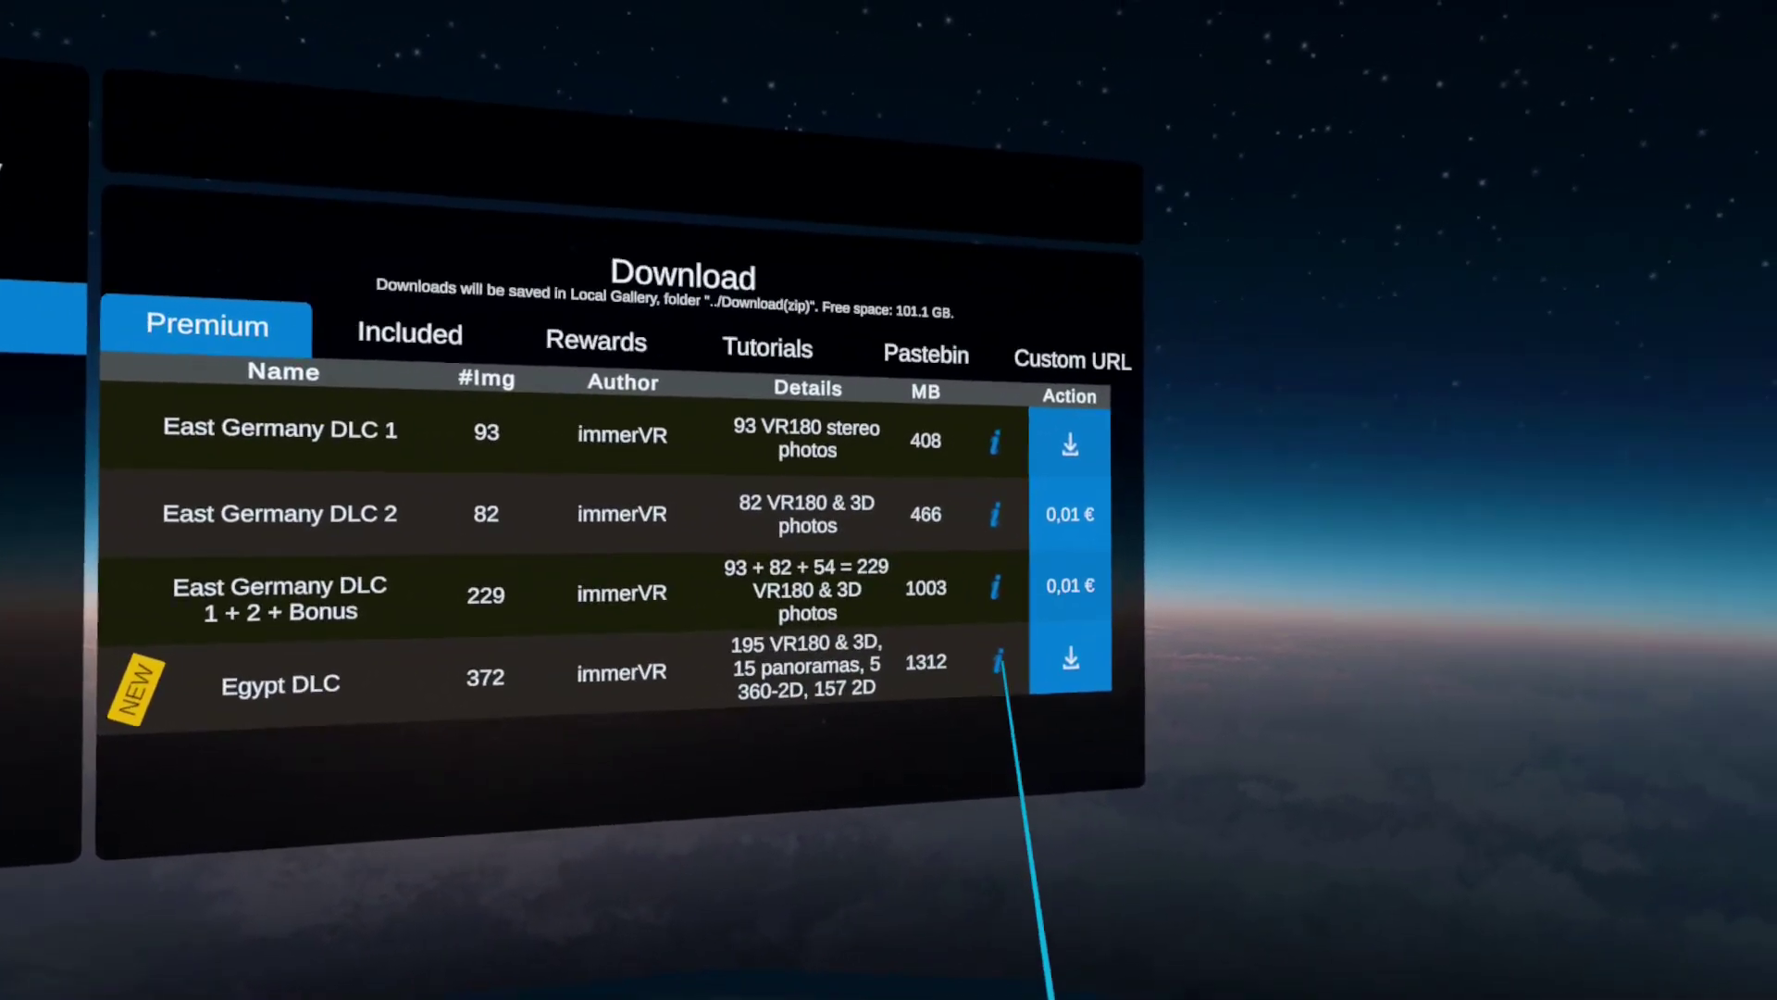
- Check the Egypt DLC details, then list the Included downloadable galleries
{"action": "left_click", "coordinate": [1004, 653]}
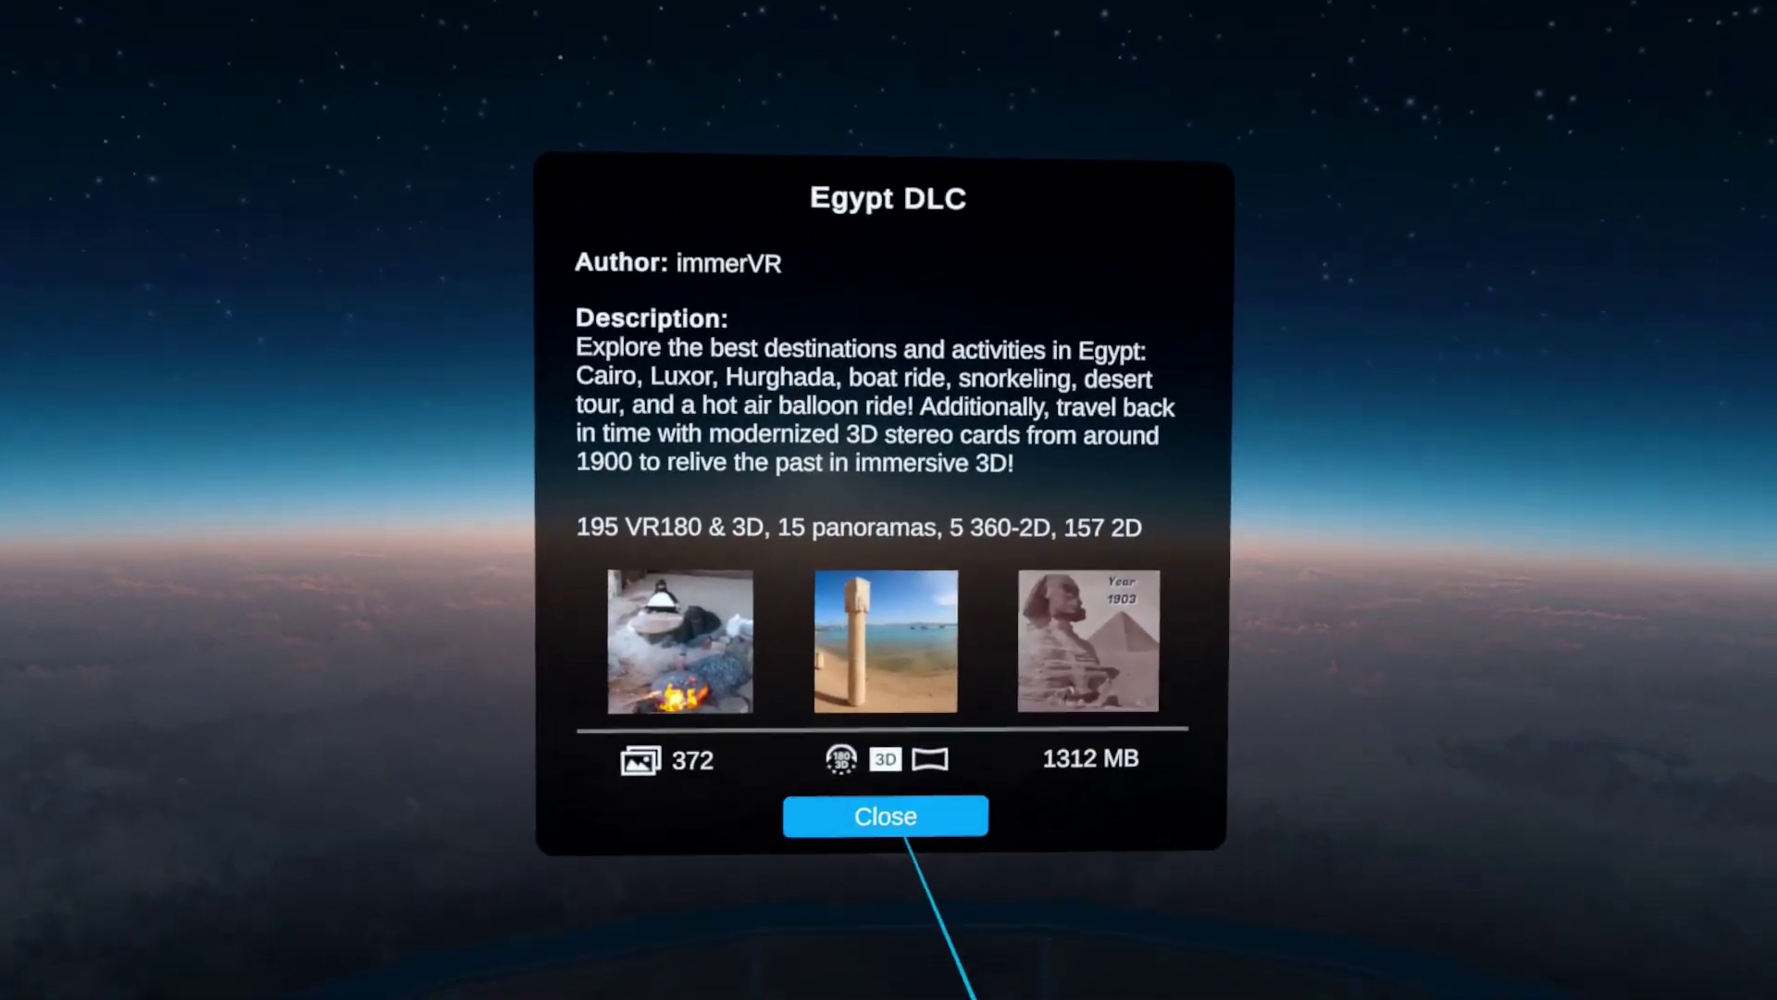
{"action": "left_click", "coordinate": [886, 817]}
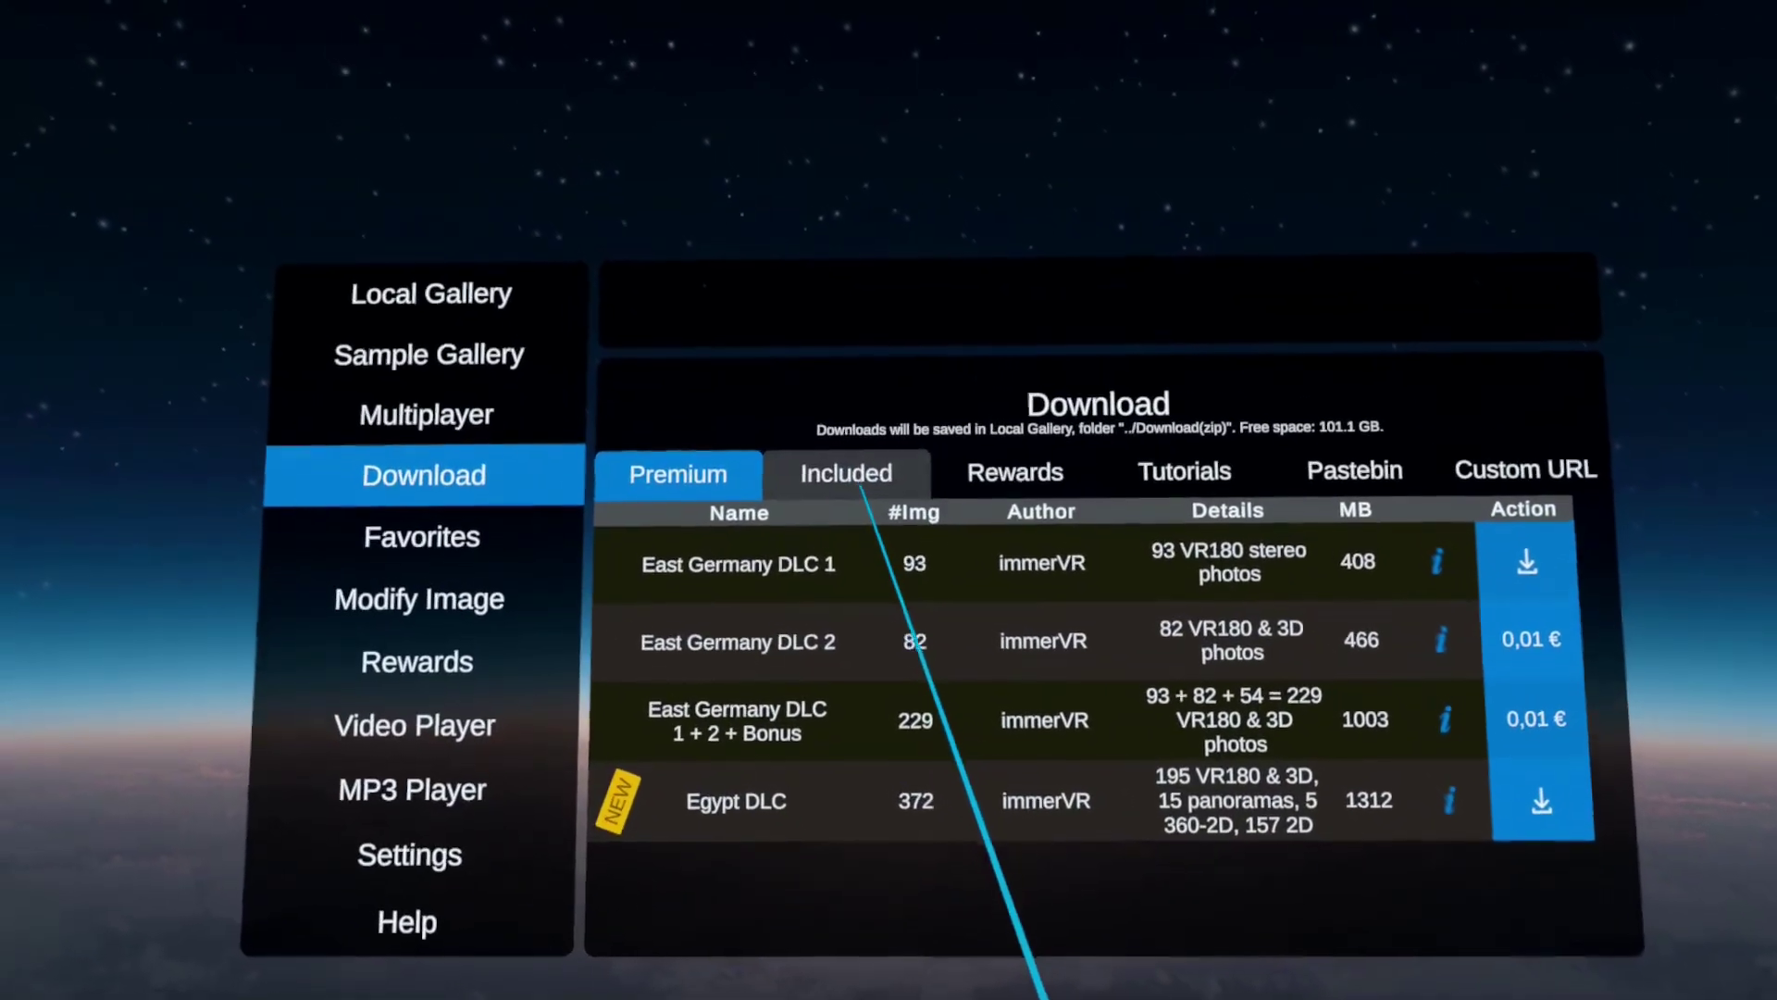
{"action": "left_click", "coordinate": [859, 485]}
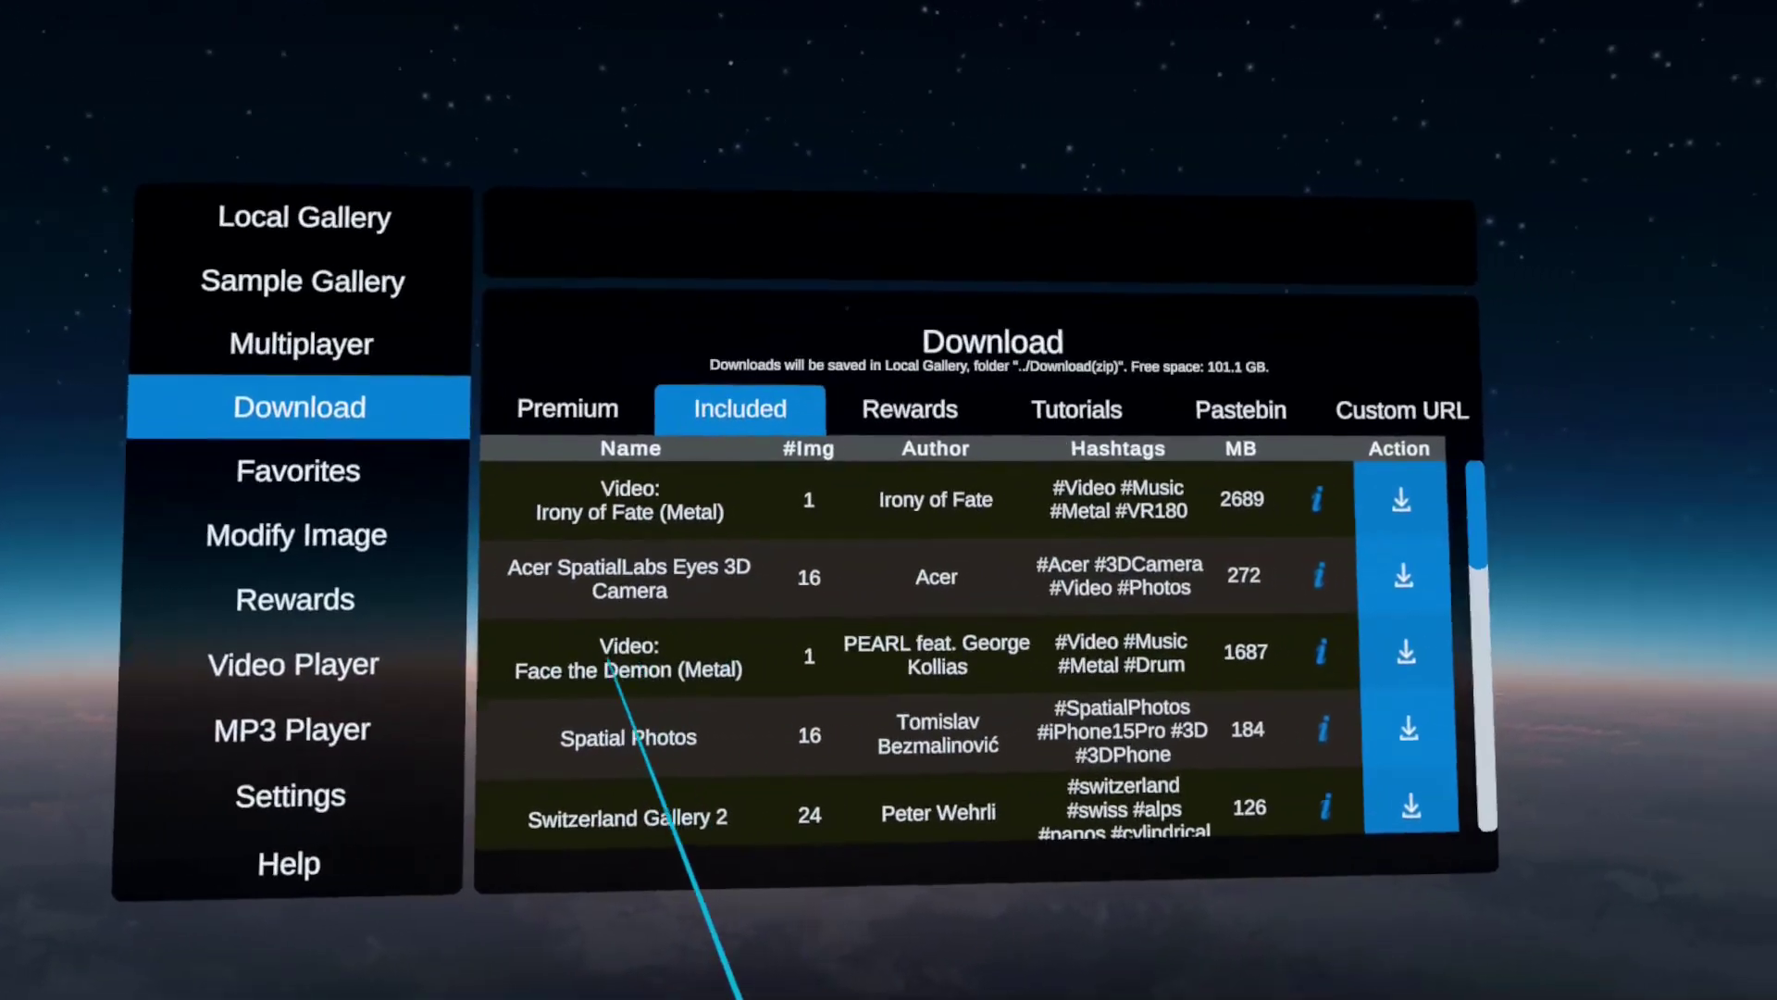
- Check Drone Gallery USA's details (12 images, 161 MB), then switch to Custom URL downloading
{"action": "scroll", "coordinate": [722, 702], "scroll_direction": "down", "scroll_amount": 6}
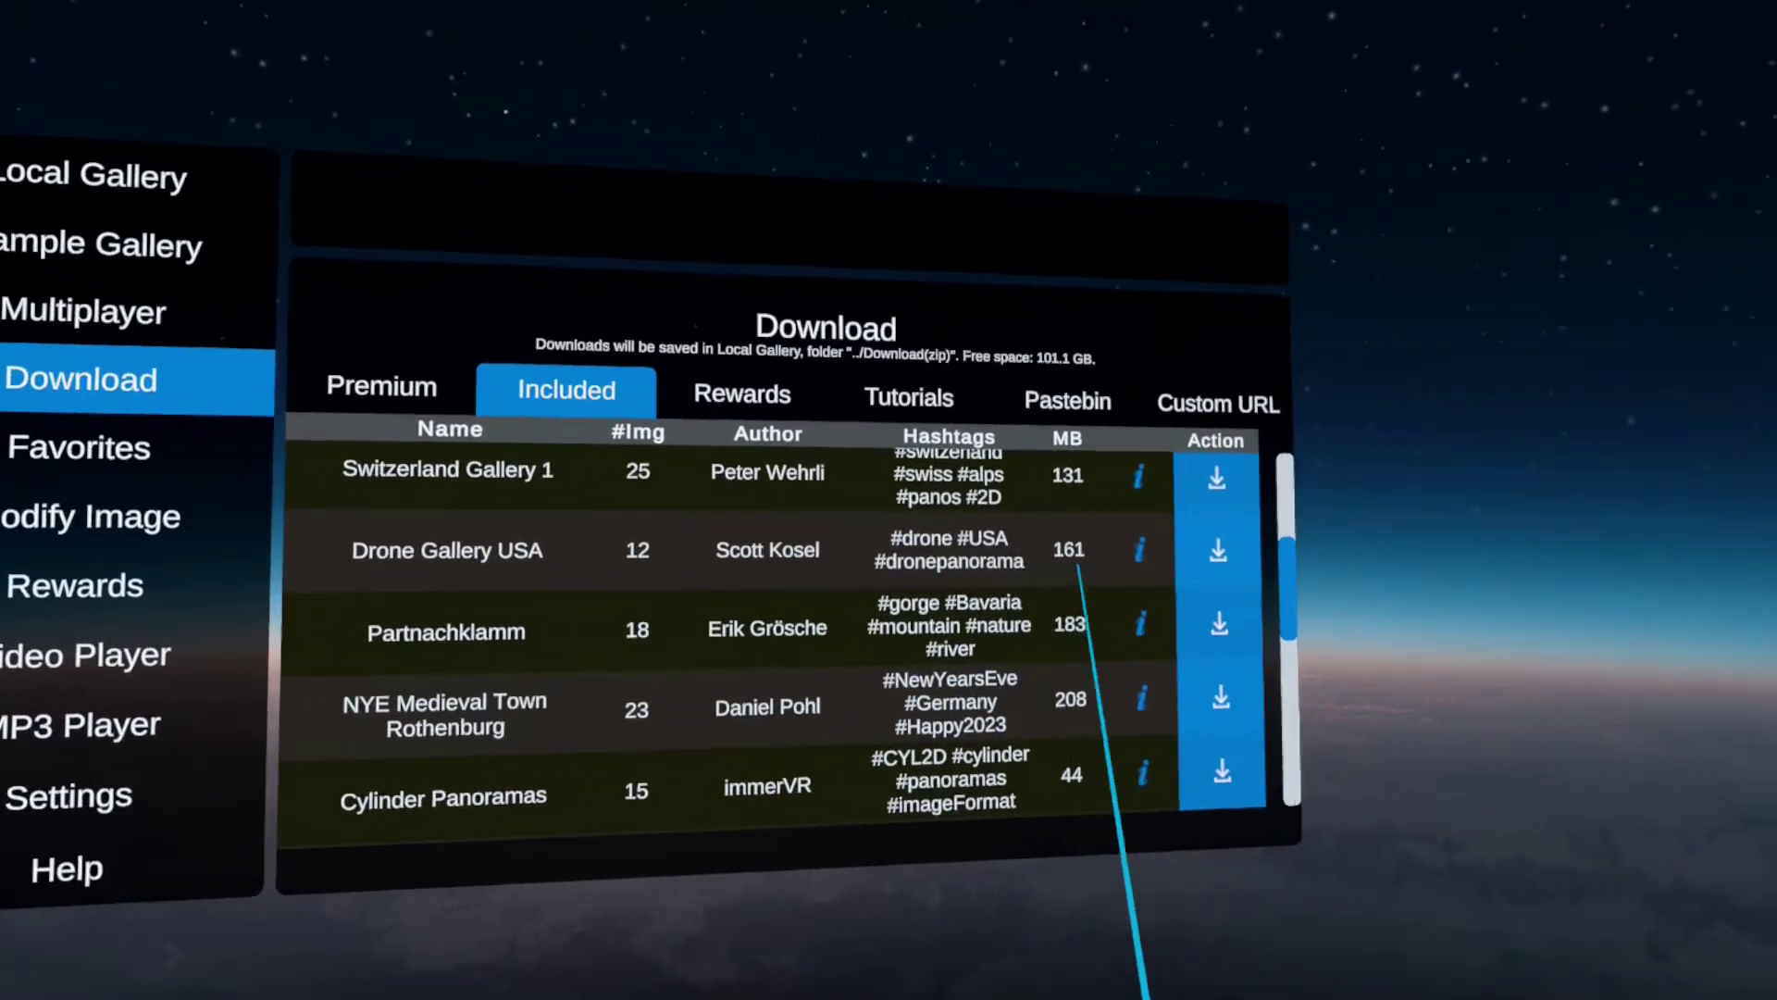
{"action": "left_click", "coordinate": [1084, 548]}
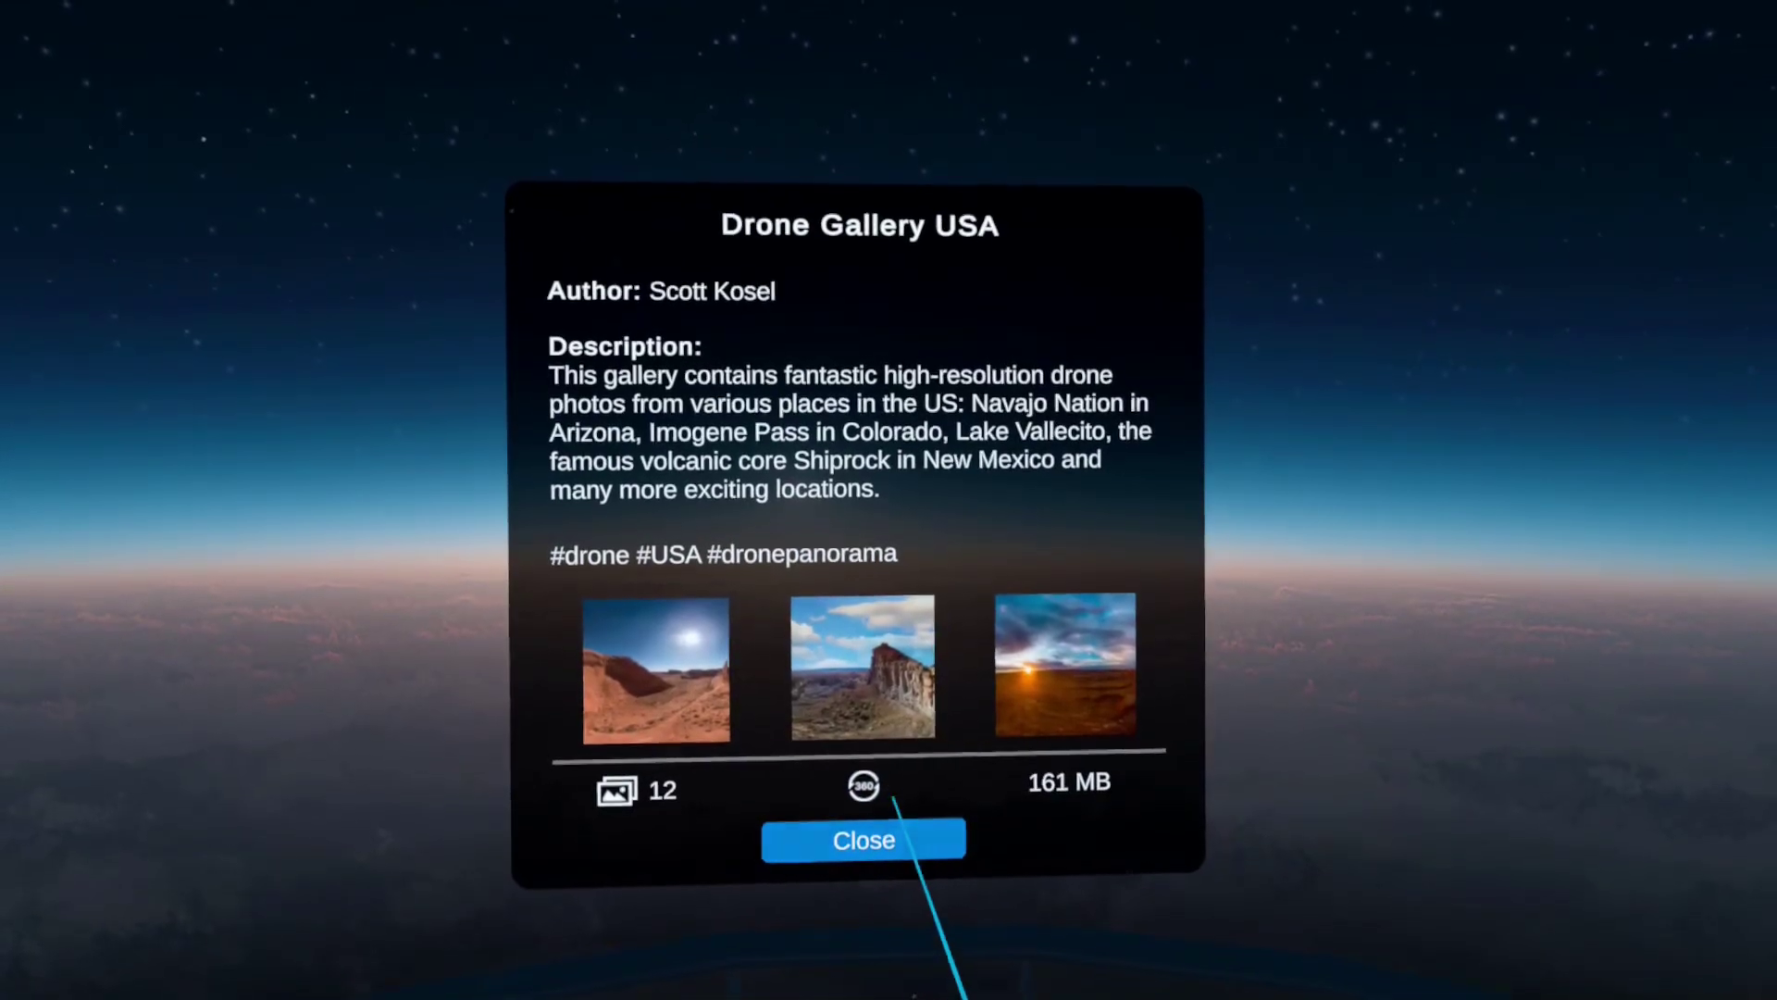
{"action": "left_click", "coordinate": [875, 847]}
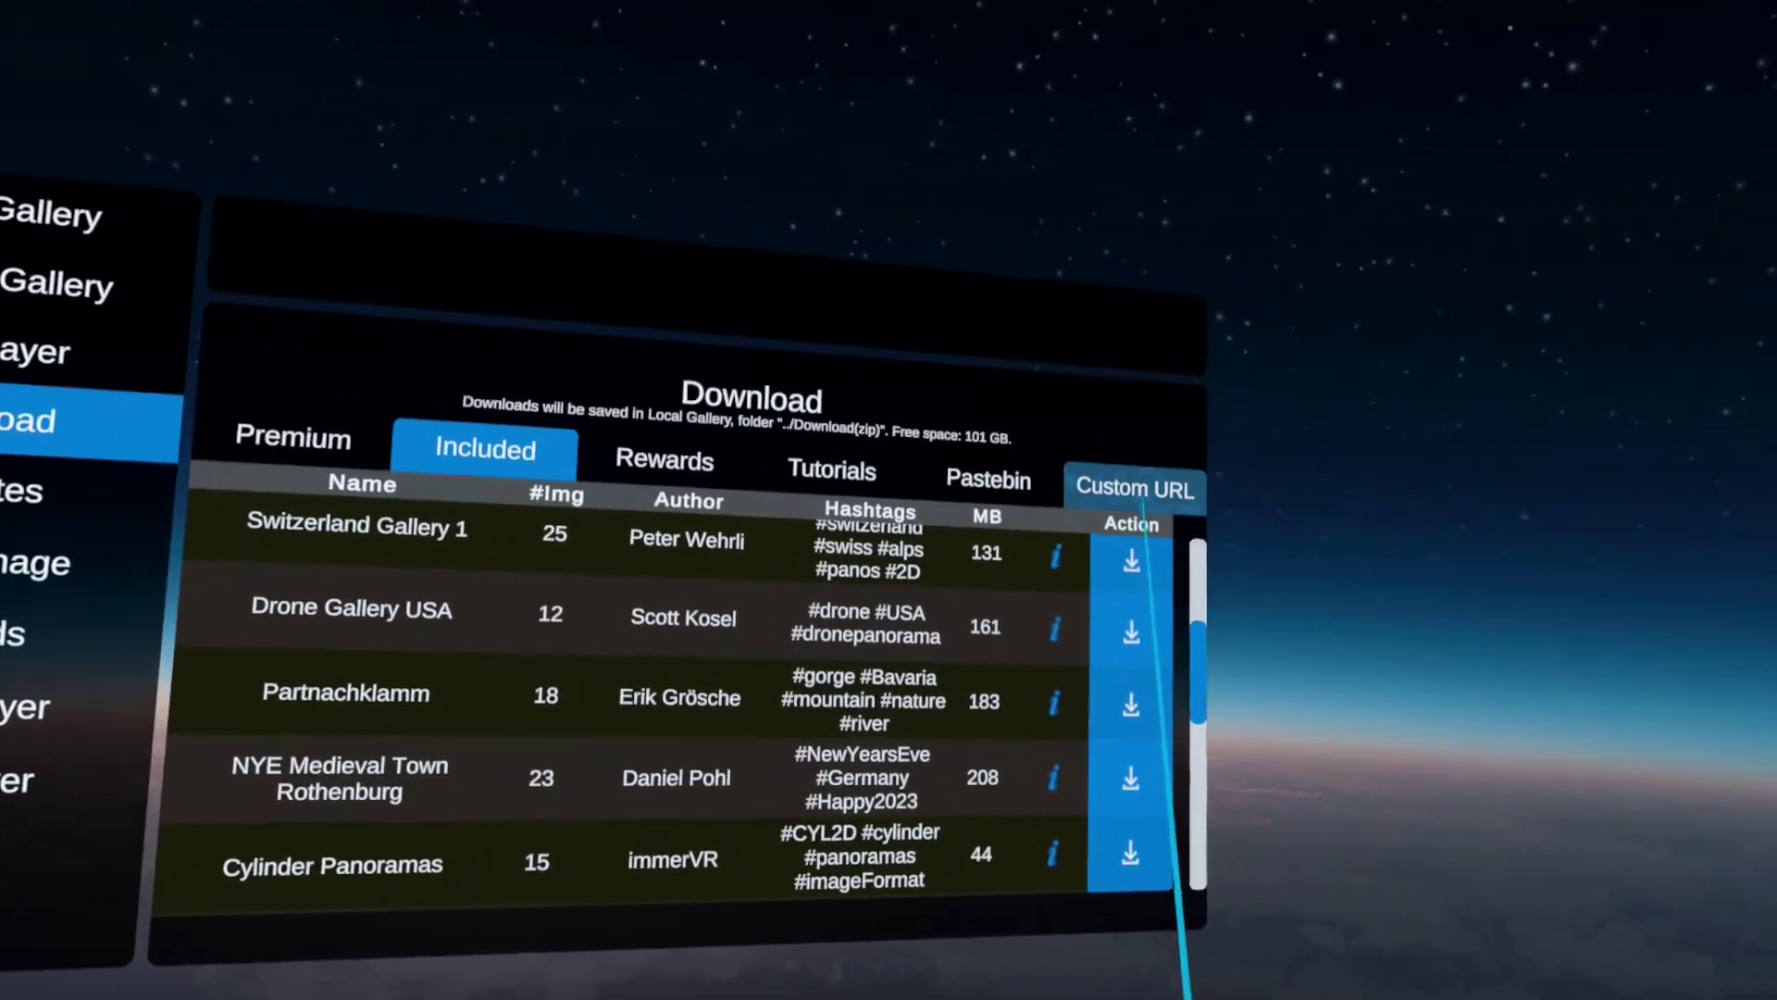
{"action": "left_click", "coordinate": [1162, 495]}
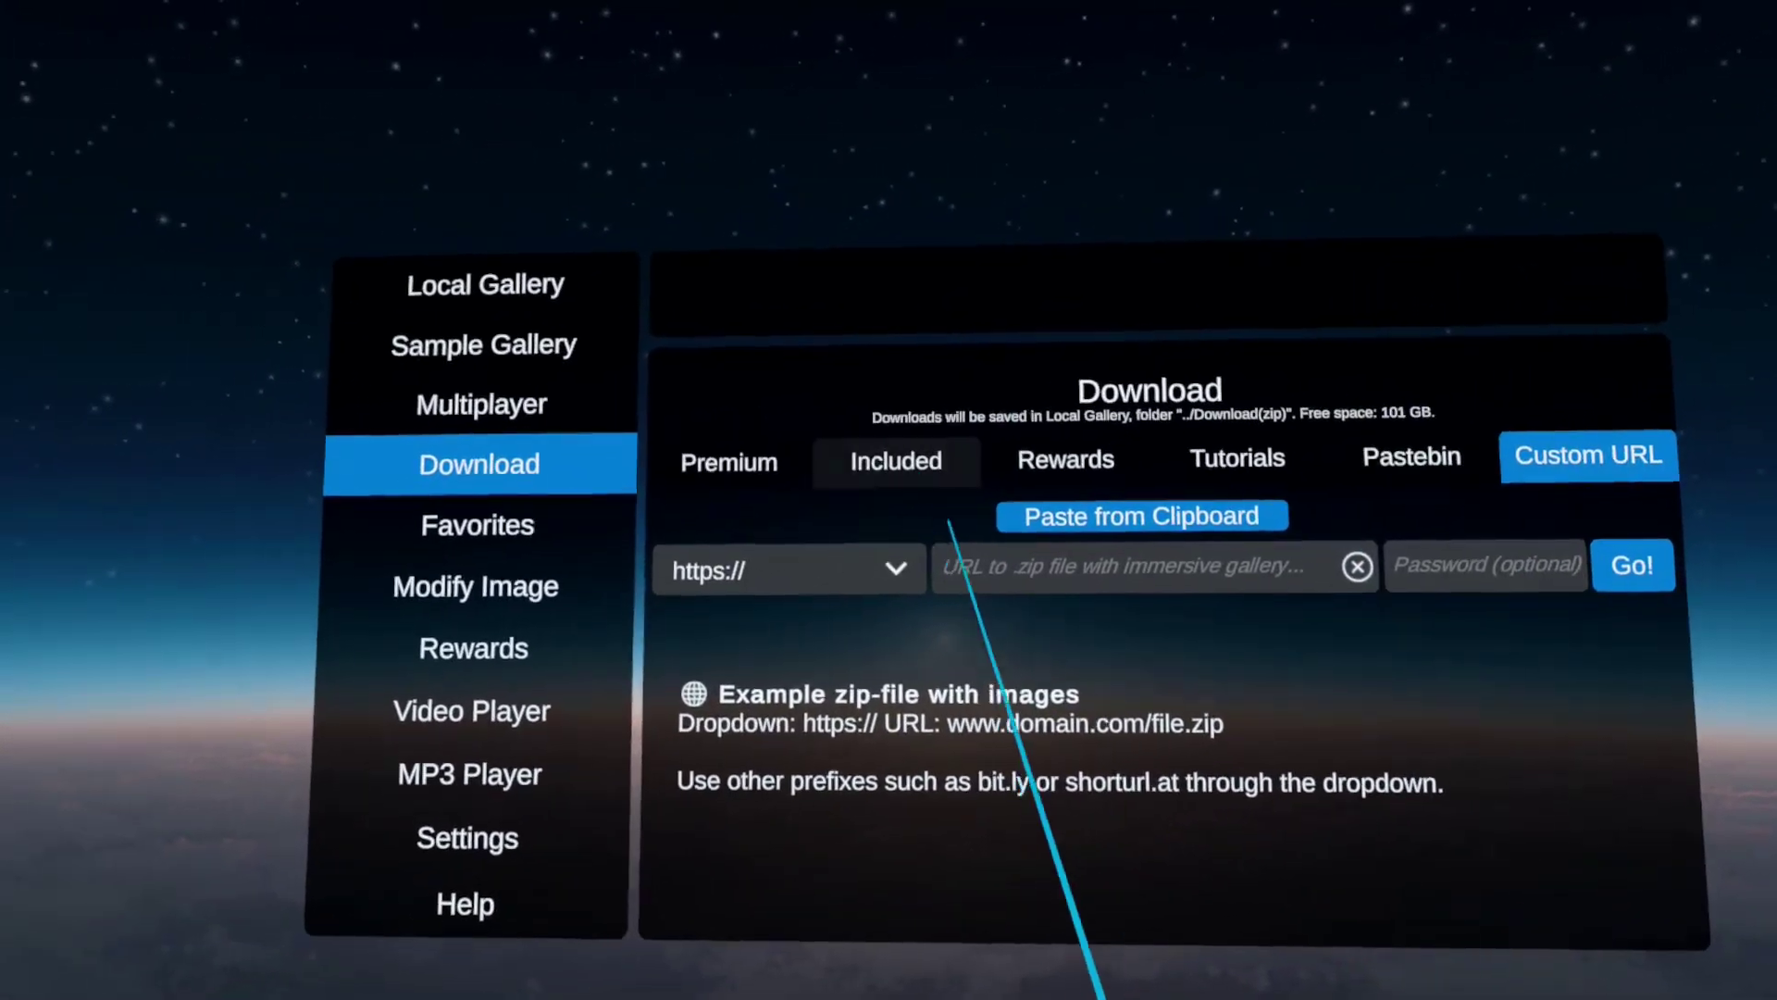
- Set the custom URL prefix to shorturl.at/, then show the Favorites help page
{"action": "left_click", "coordinate": [925, 552]}
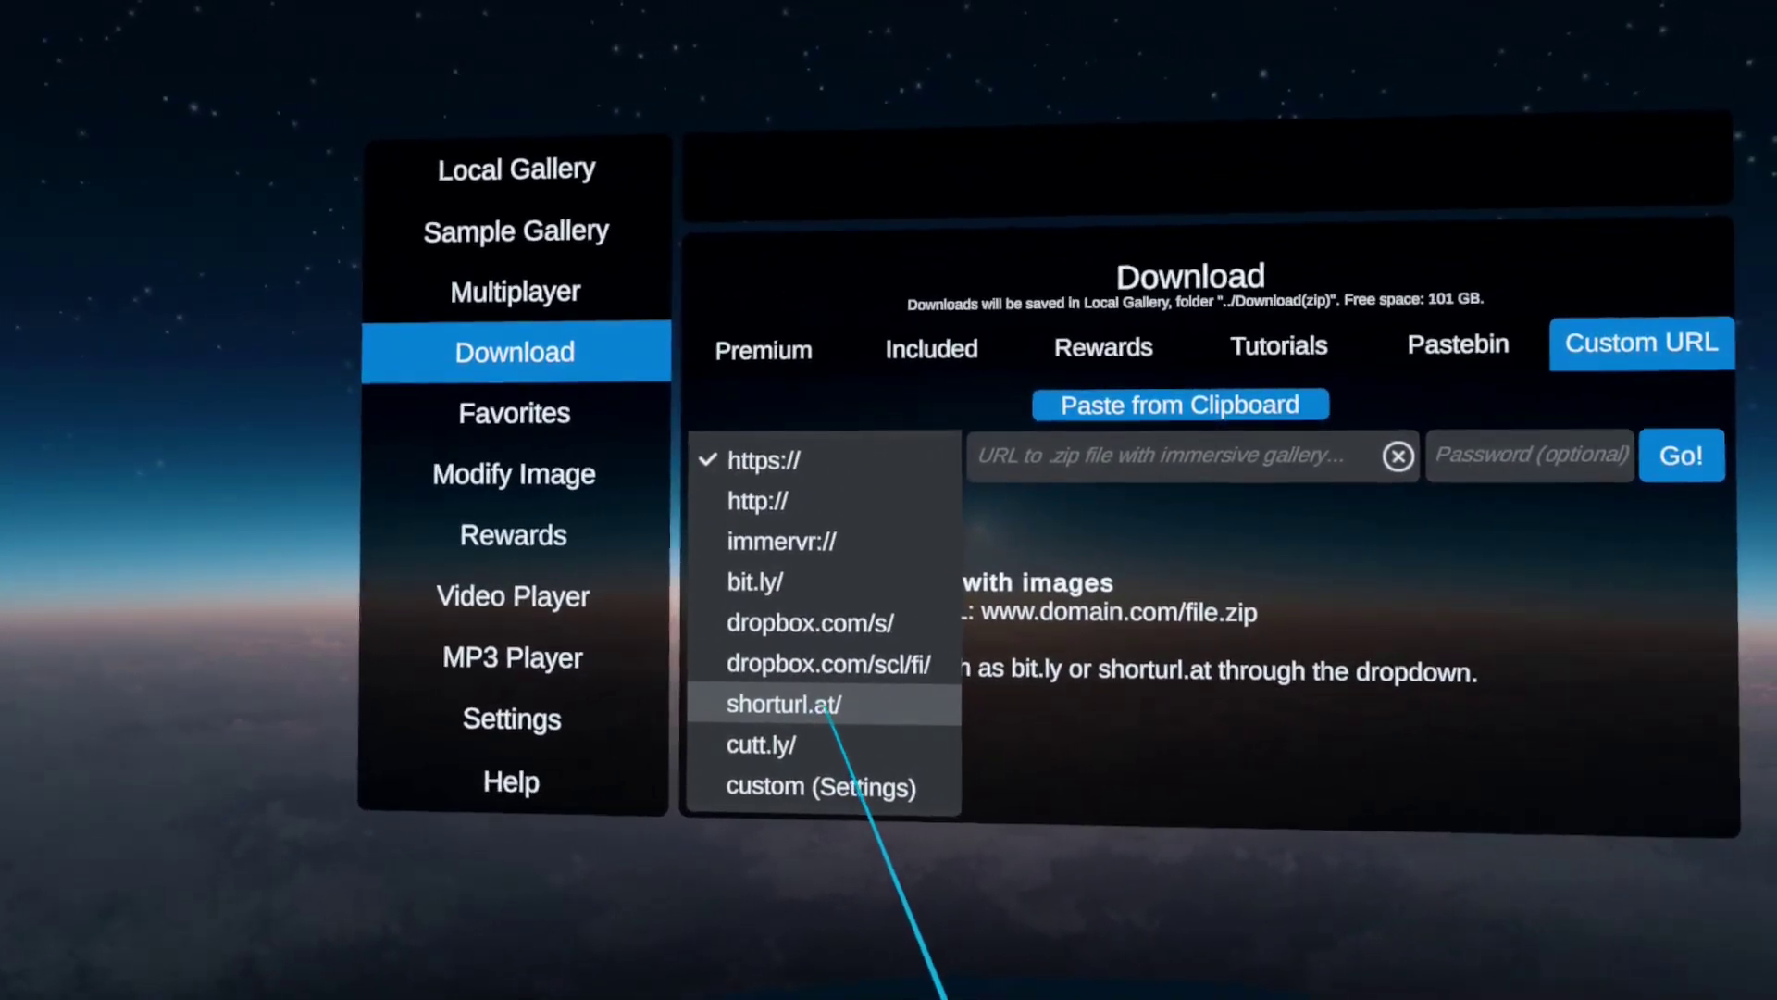
{"action": "left_click", "coordinate": [836, 707]}
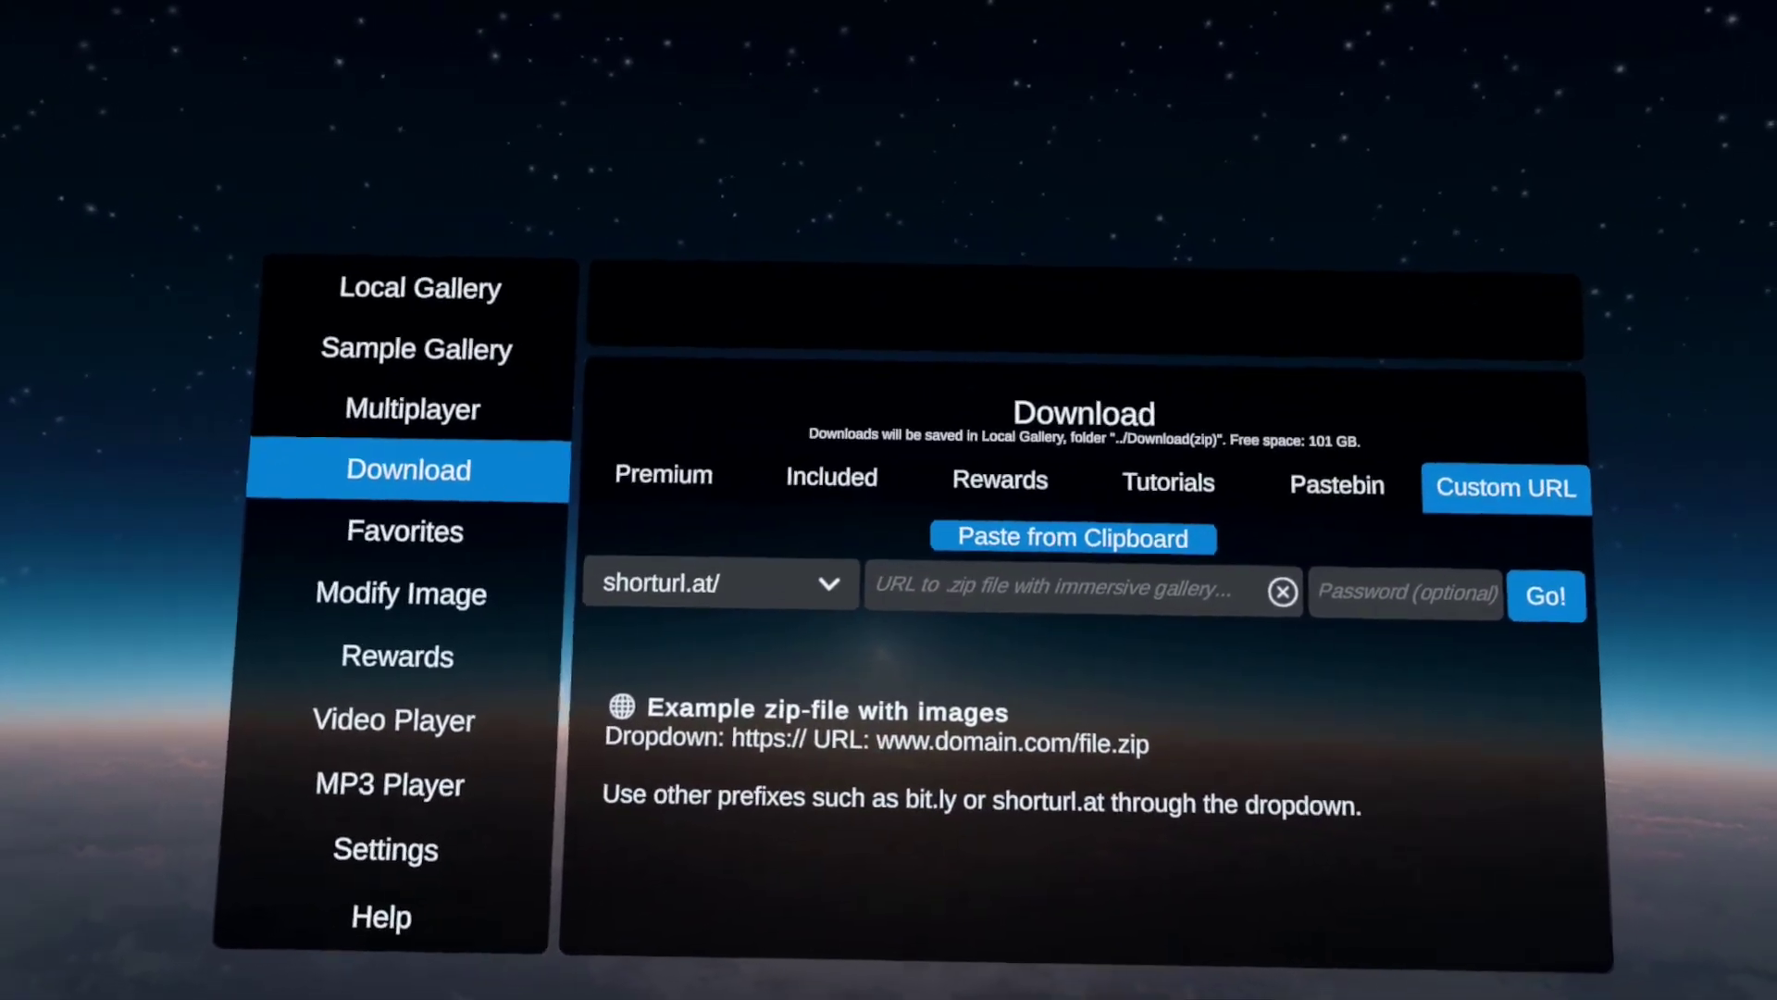
{"action": "left_click", "coordinate": [392, 537]}
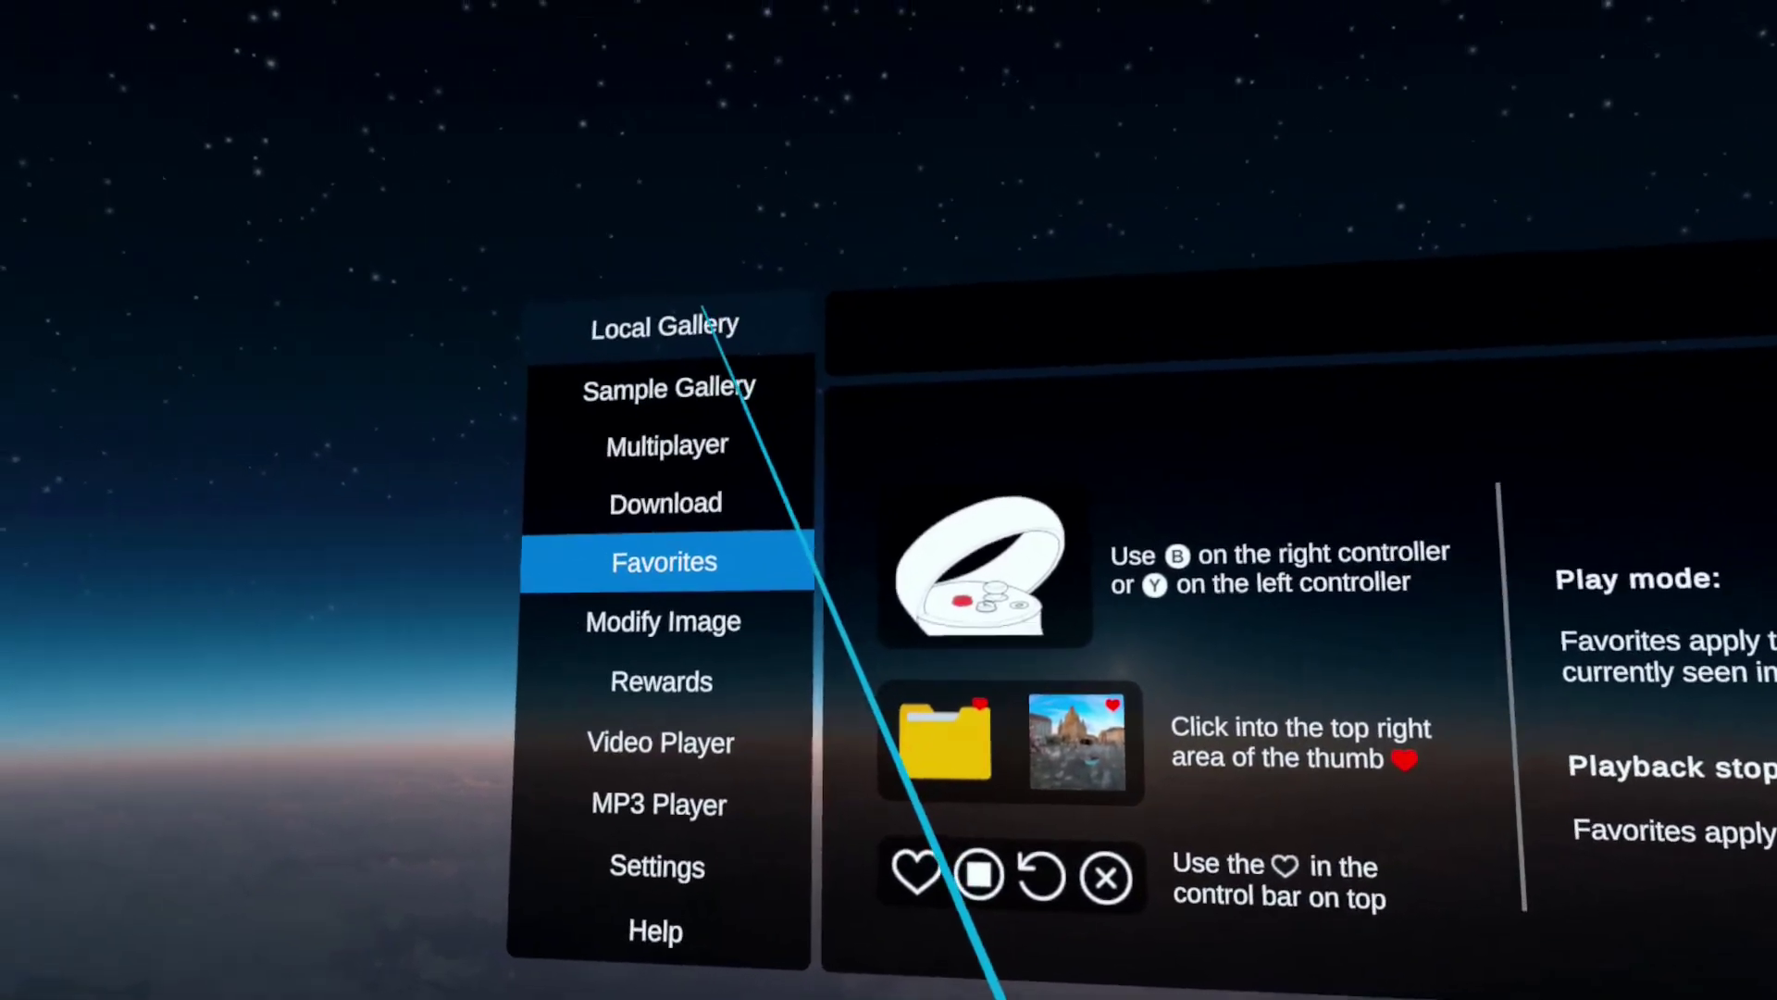
- Return to Rescue Simulation, view image 004, and mark image 006 as a favourite
{"action": "left_click", "coordinate": [690, 324]}
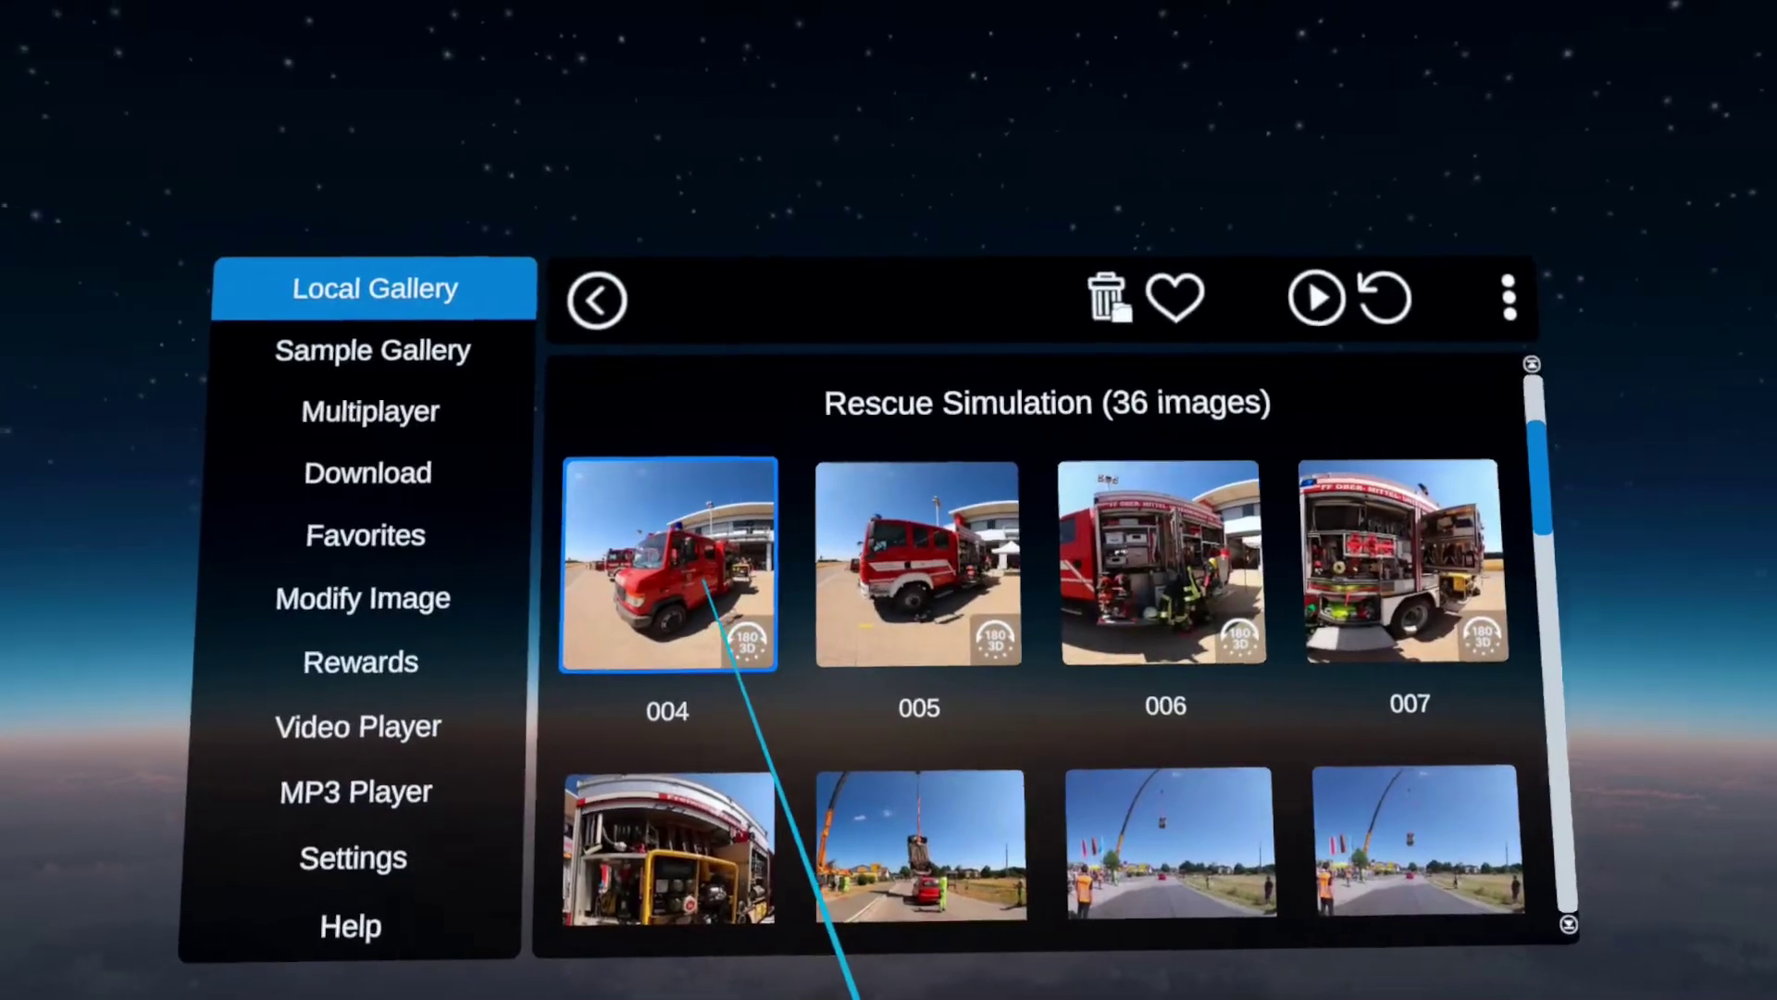
{"action": "left_click", "coordinate": [702, 579]}
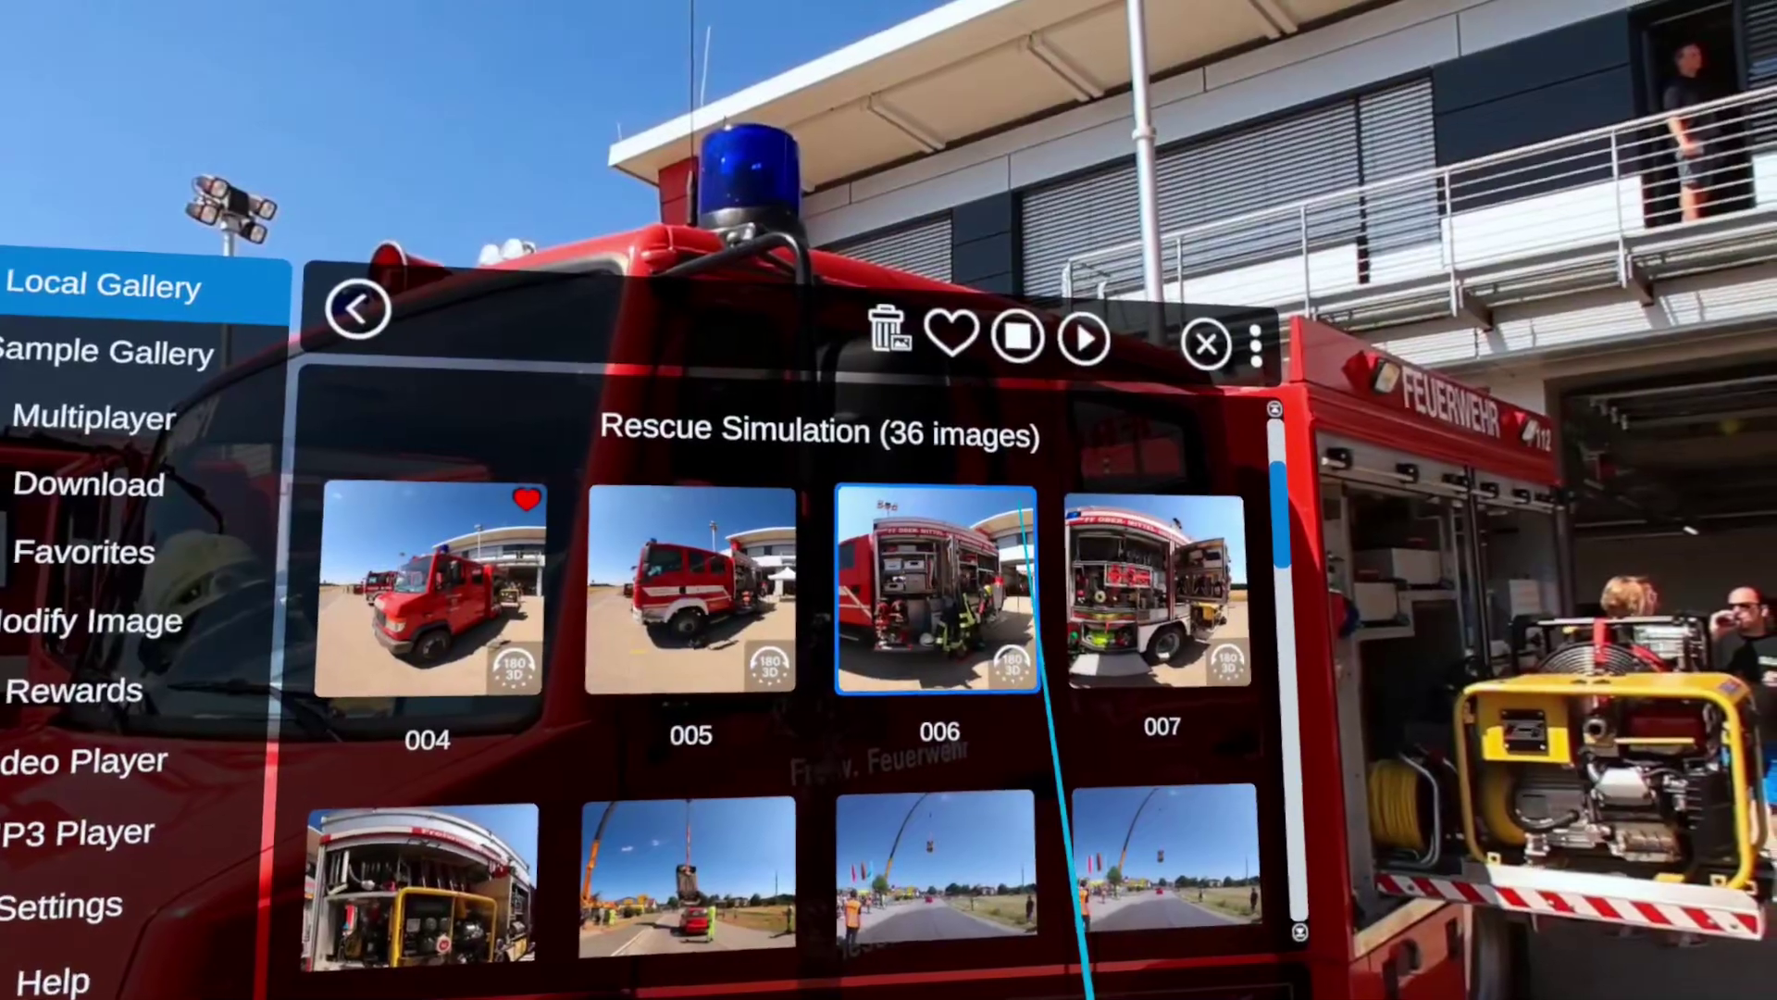
{"action": "left_click", "coordinate": [1018, 509]}
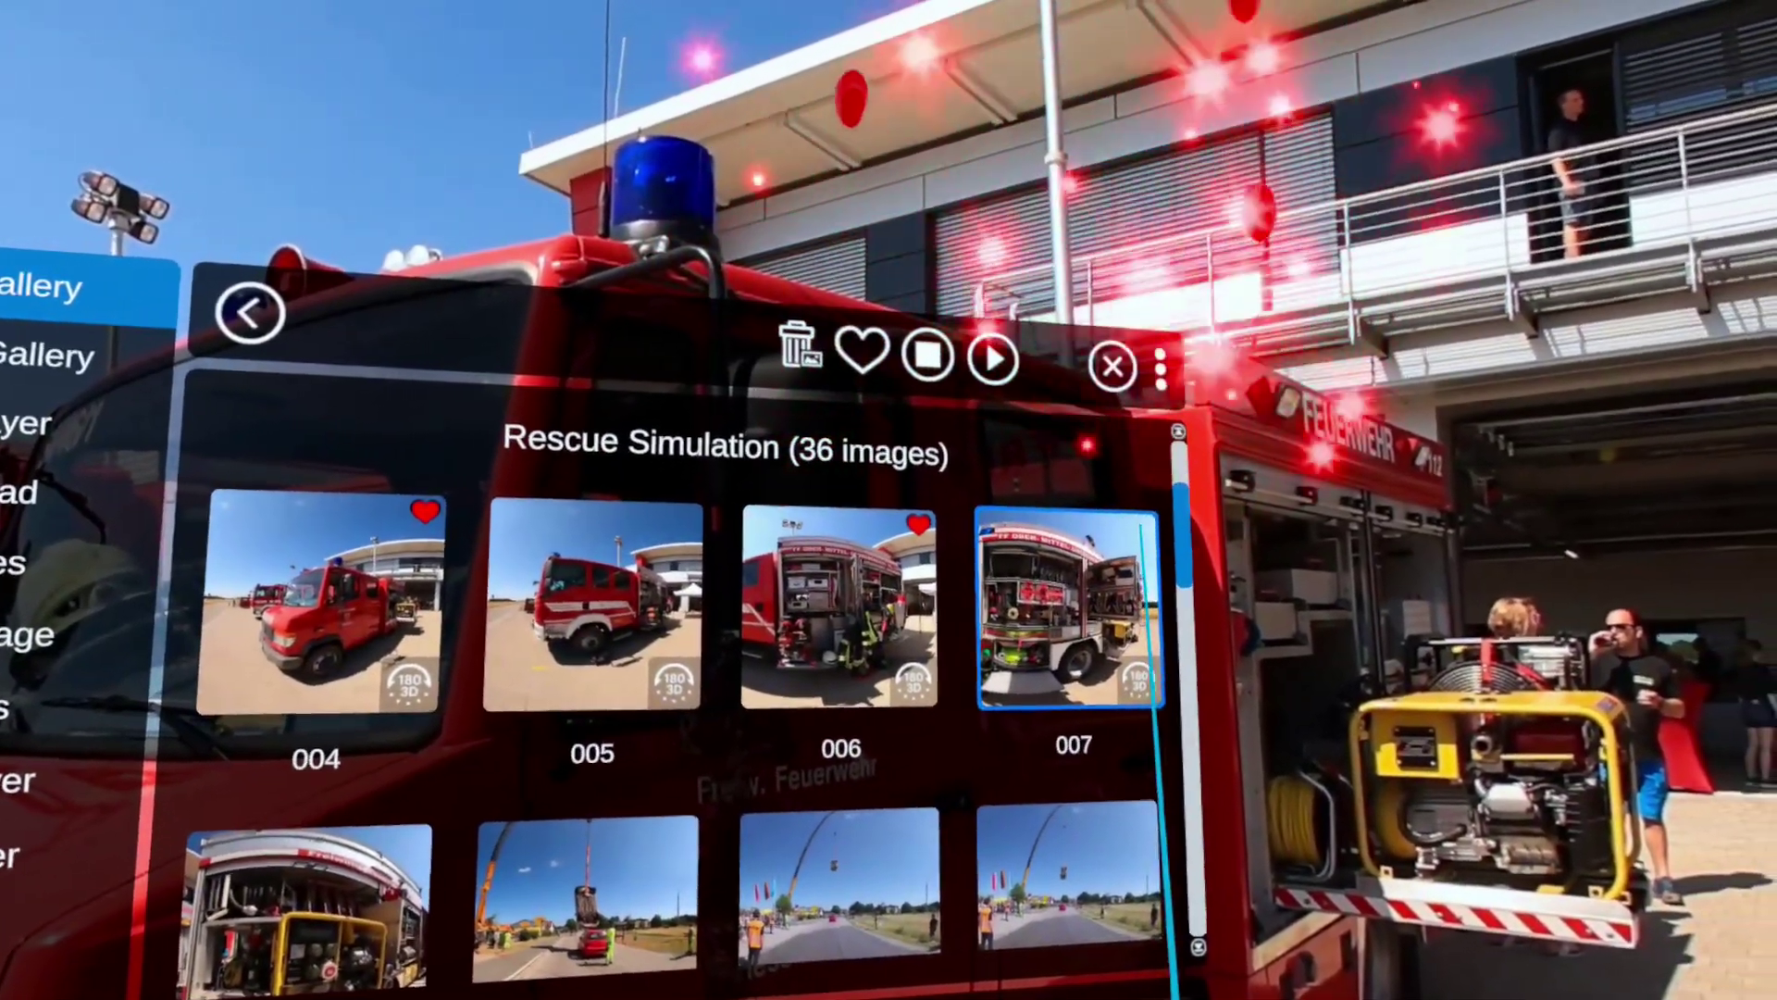
- Mark image 007 as a favourite and stop showing the fire truck photo
{"action": "left_click", "coordinate": [1140, 526]}
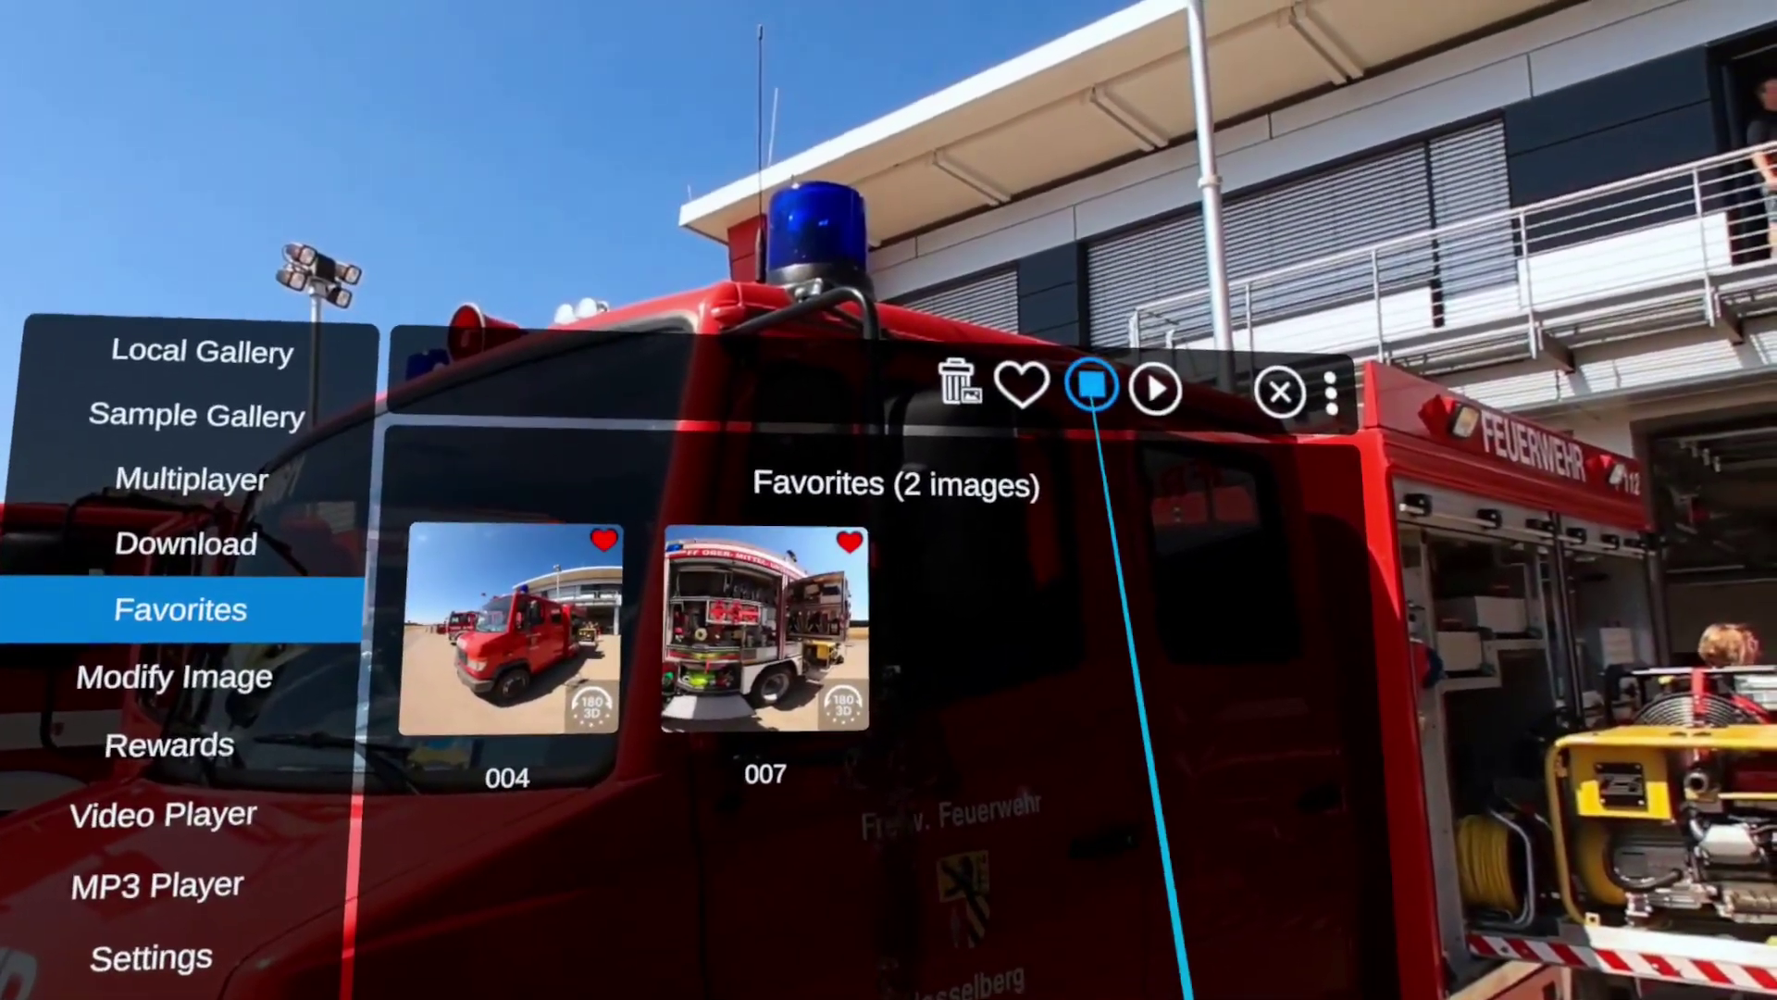
{"action": "left_click", "coordinate": [1092, 385]}
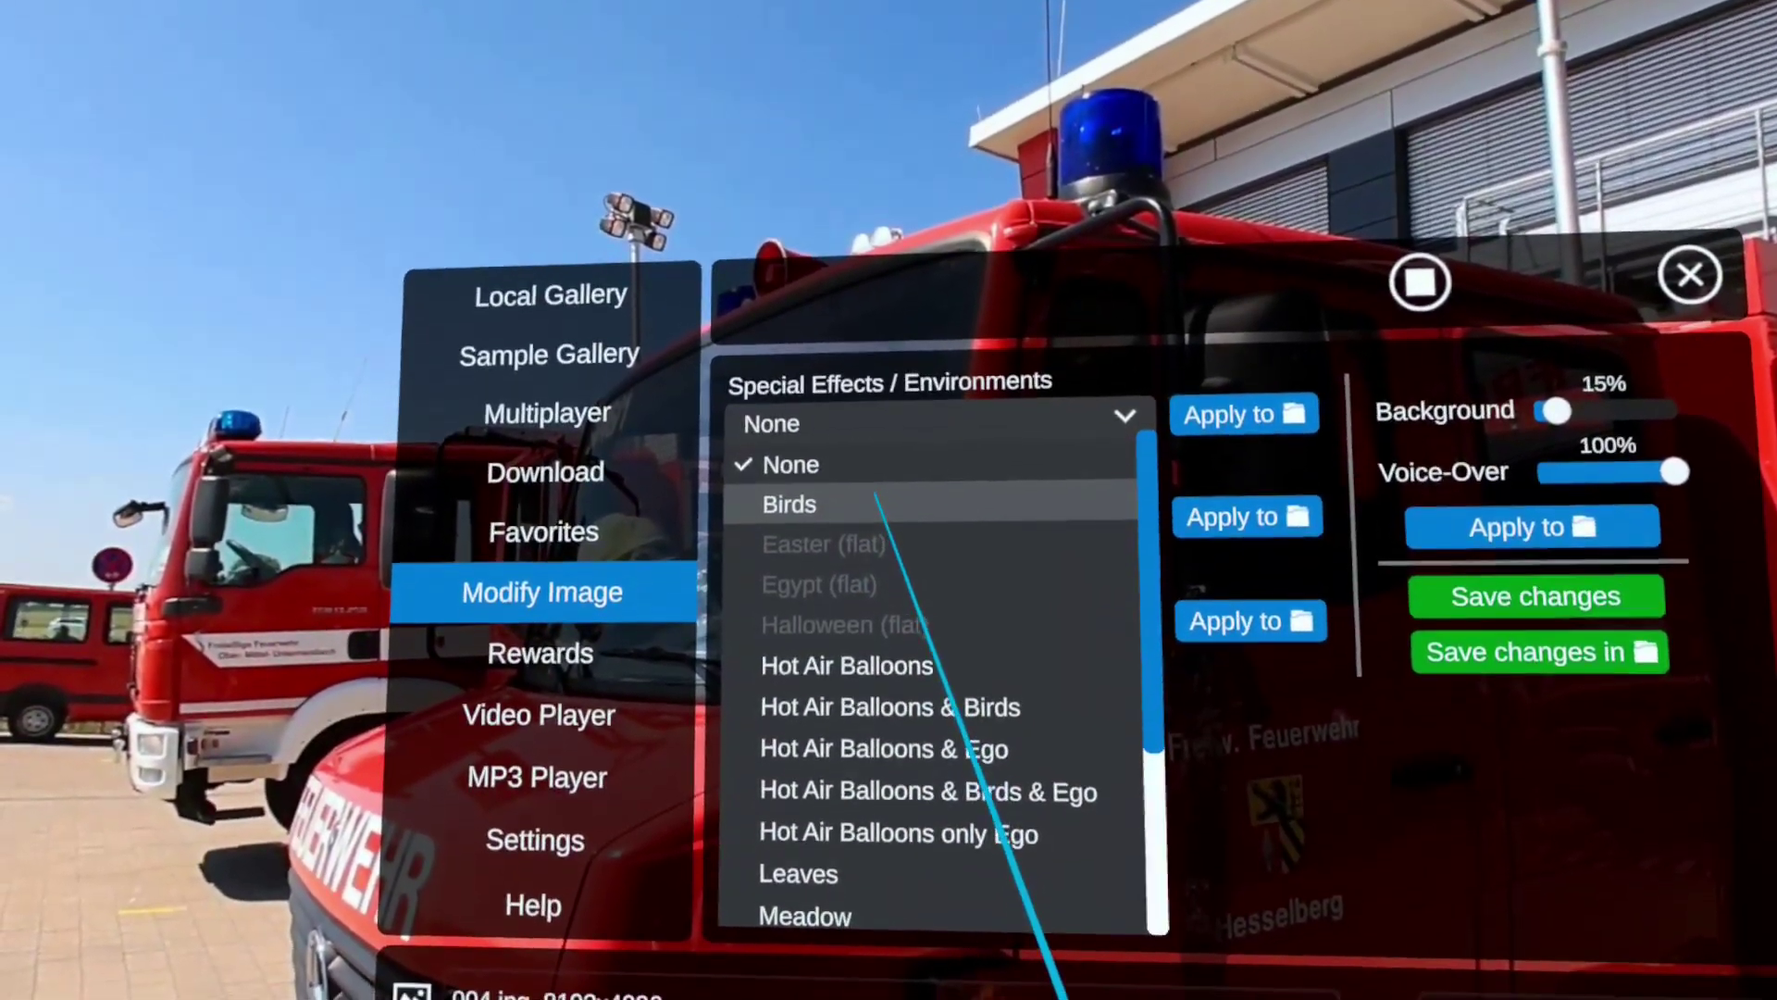
- Hide and reshow the menu over the fire-truck photo, then bring up the monthly Rewards overview
{"action": "key", "text": "Escape"}
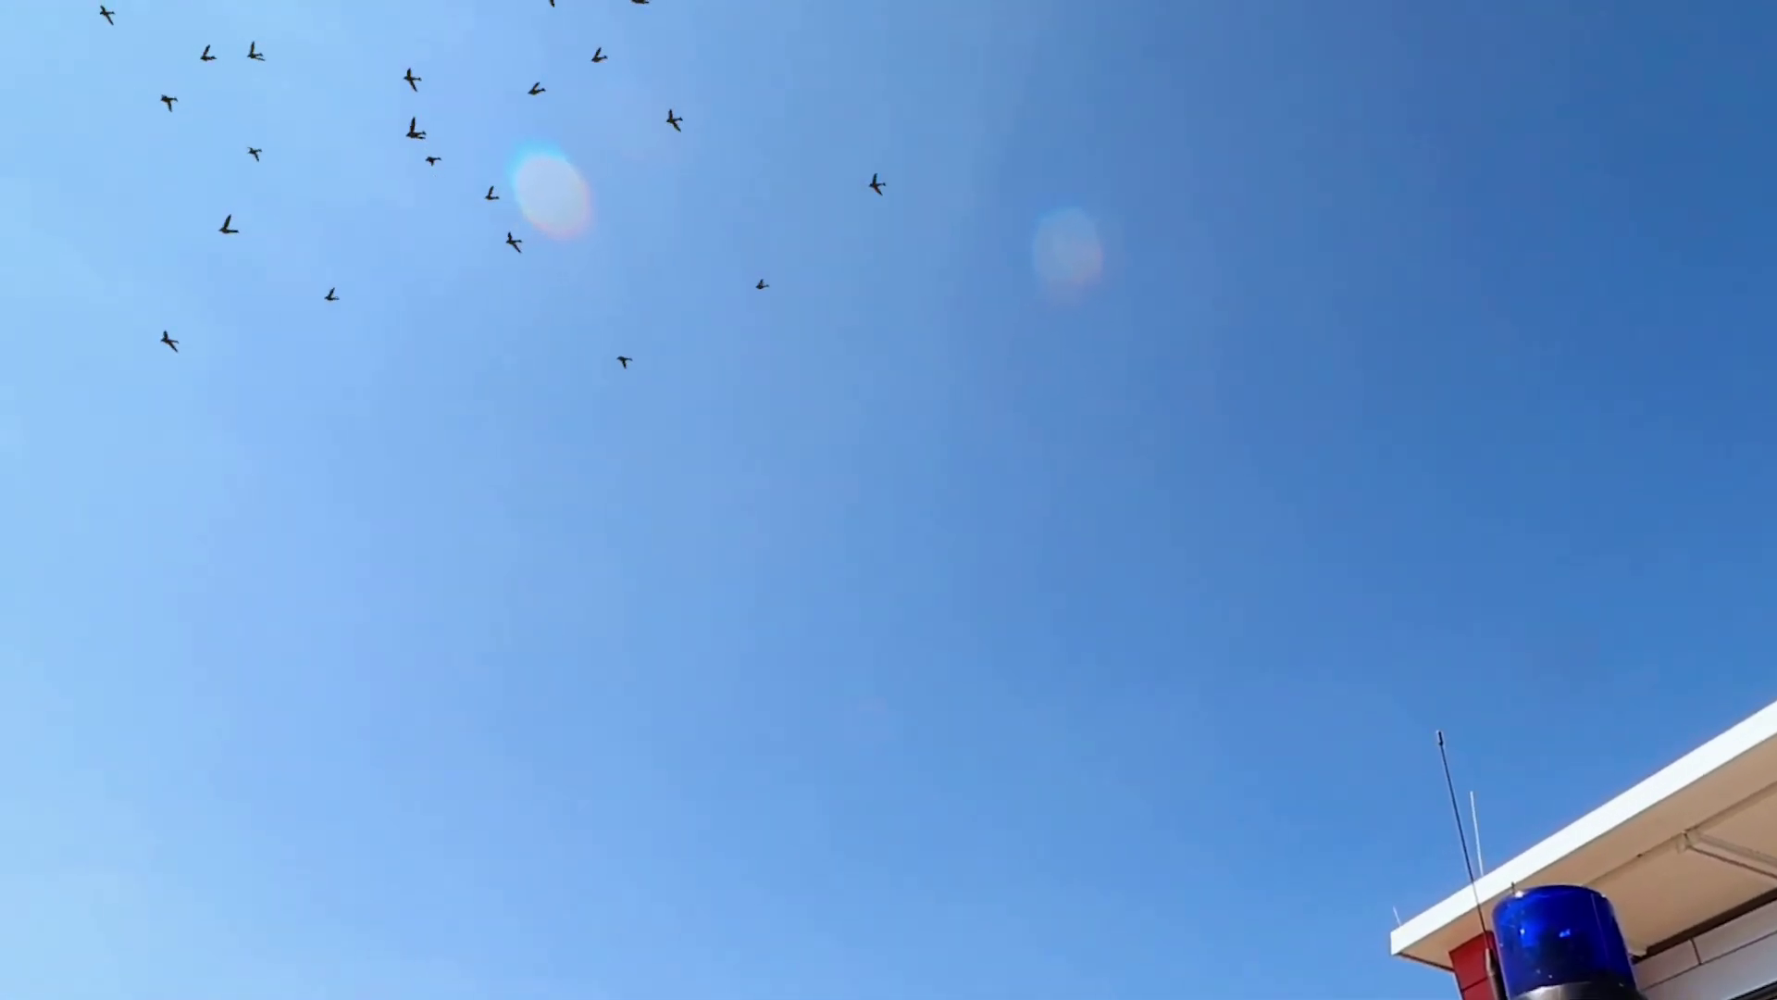
{"action": "key", "text": "Escape"}
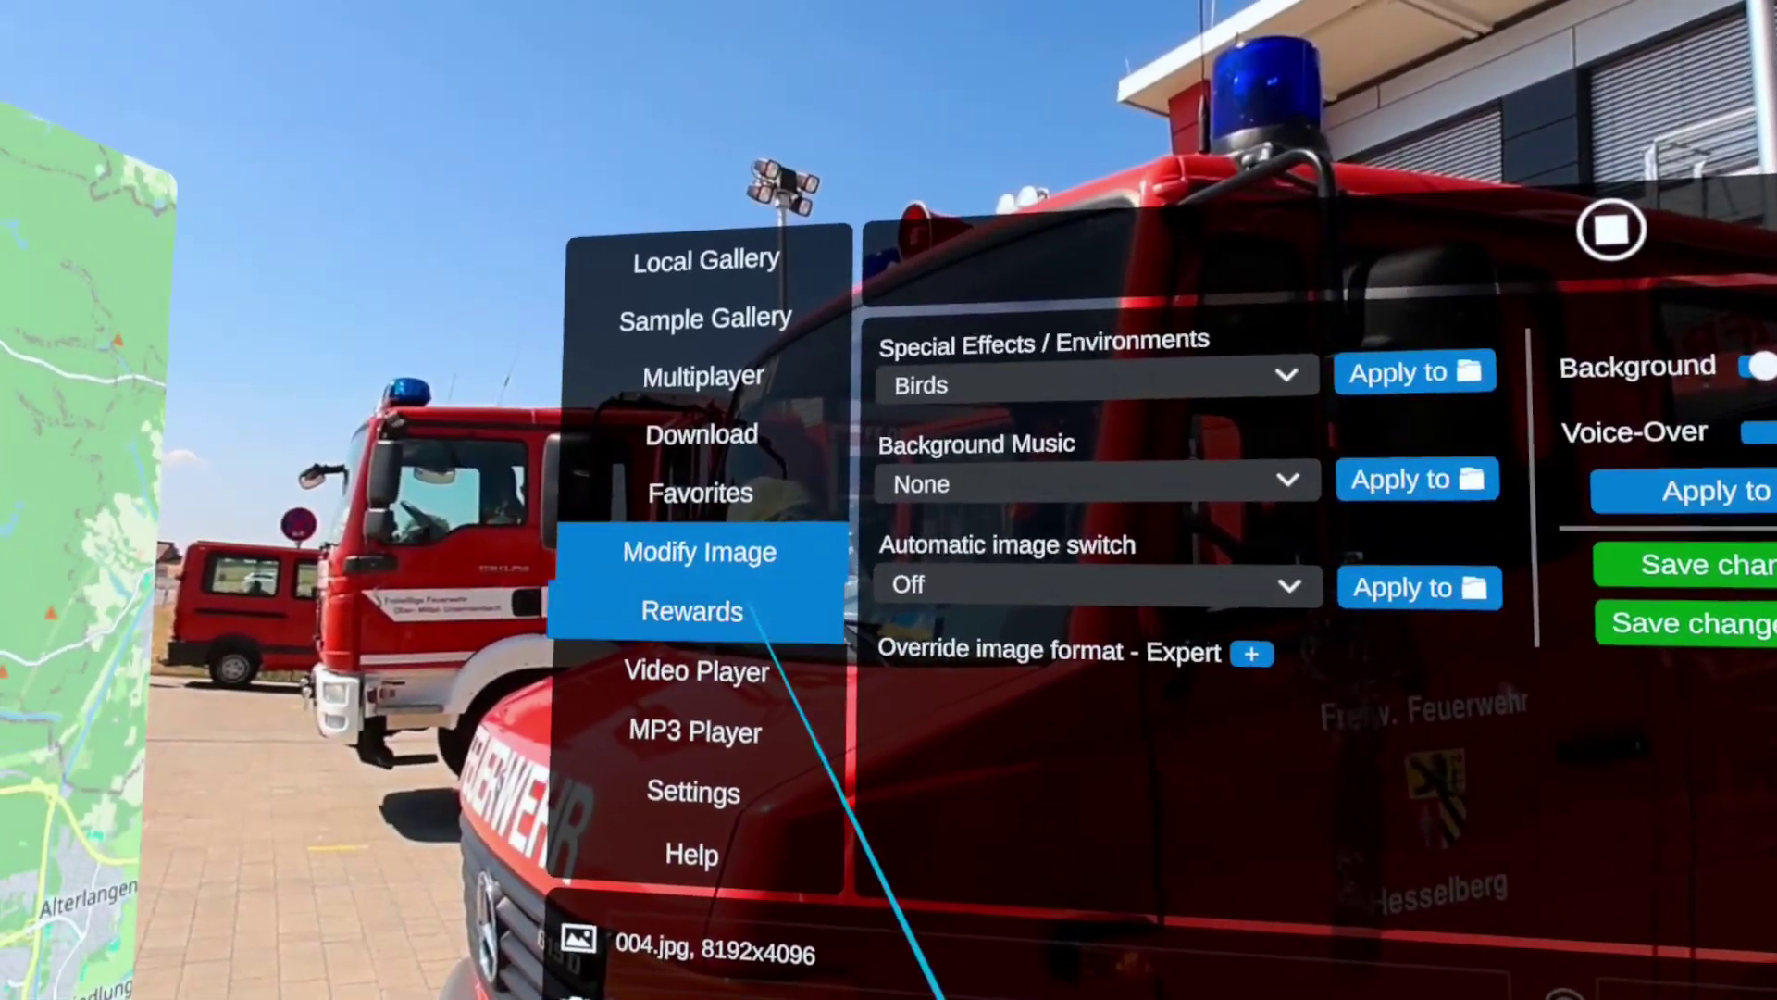
{"action": "left_click", "coordinate": [479, 590]}
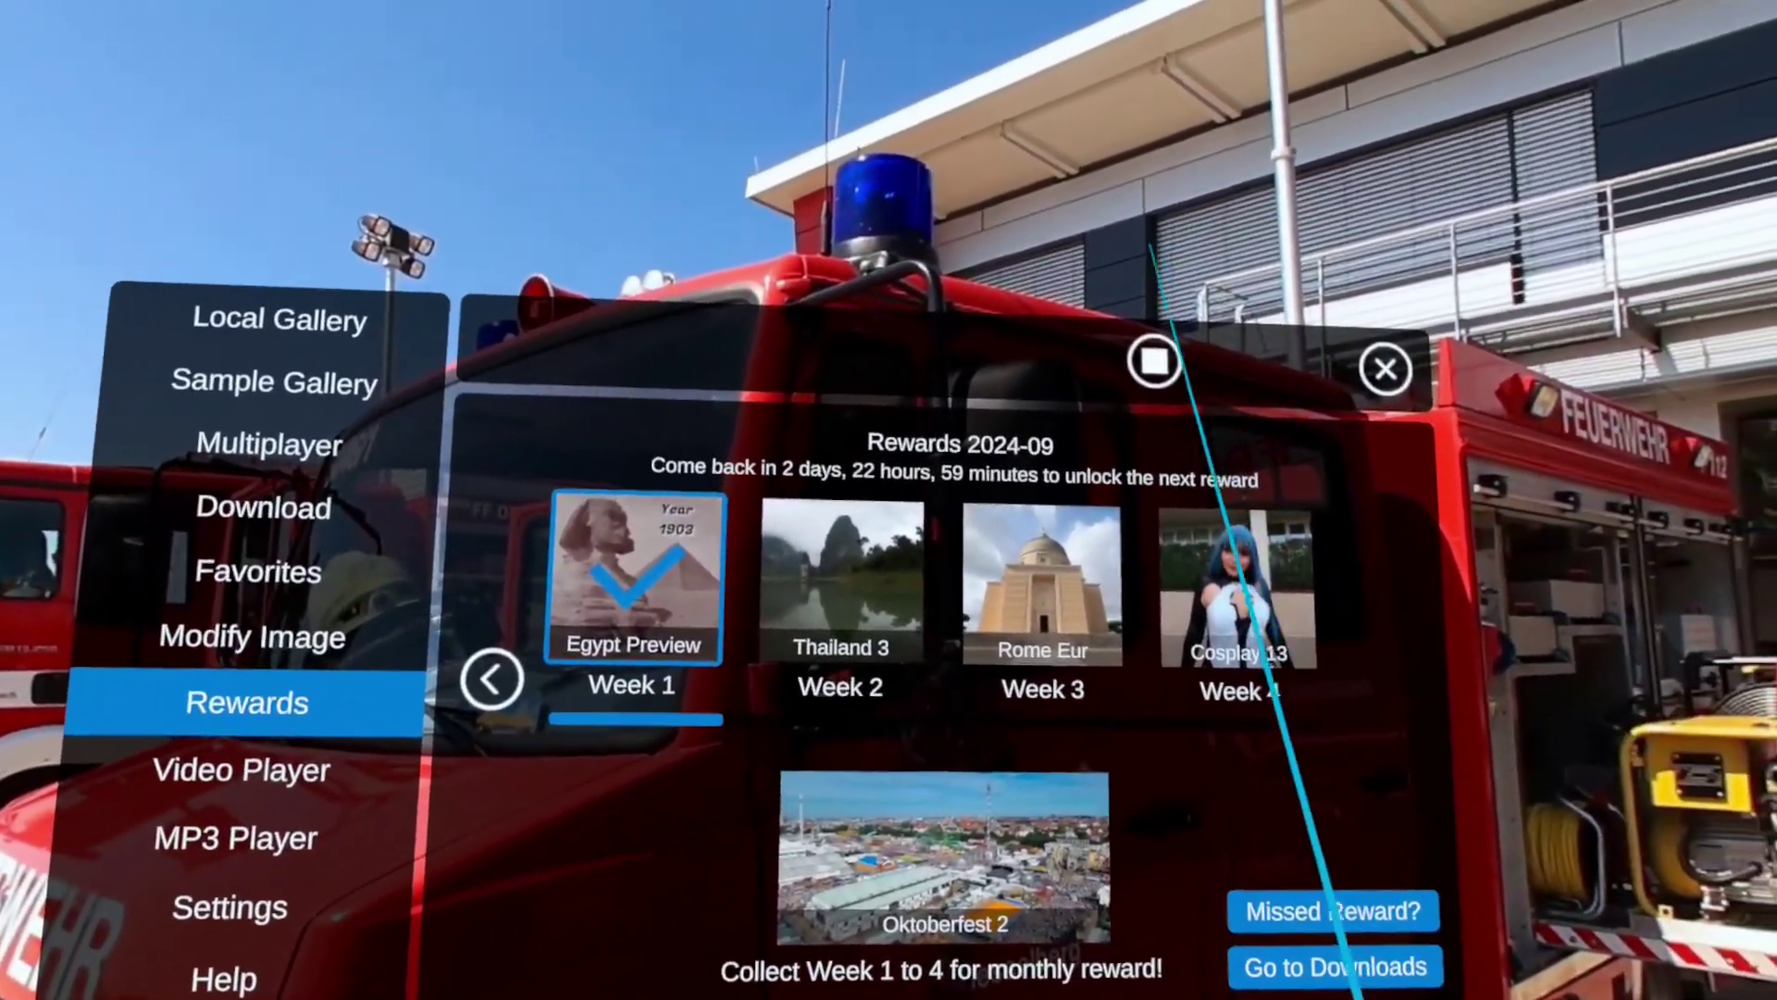
- Close the fire-truck photo so the starry sky shows behind the Rewards 2024-09 page
{"action": "left_click", "coordinate": [1154, 361]}
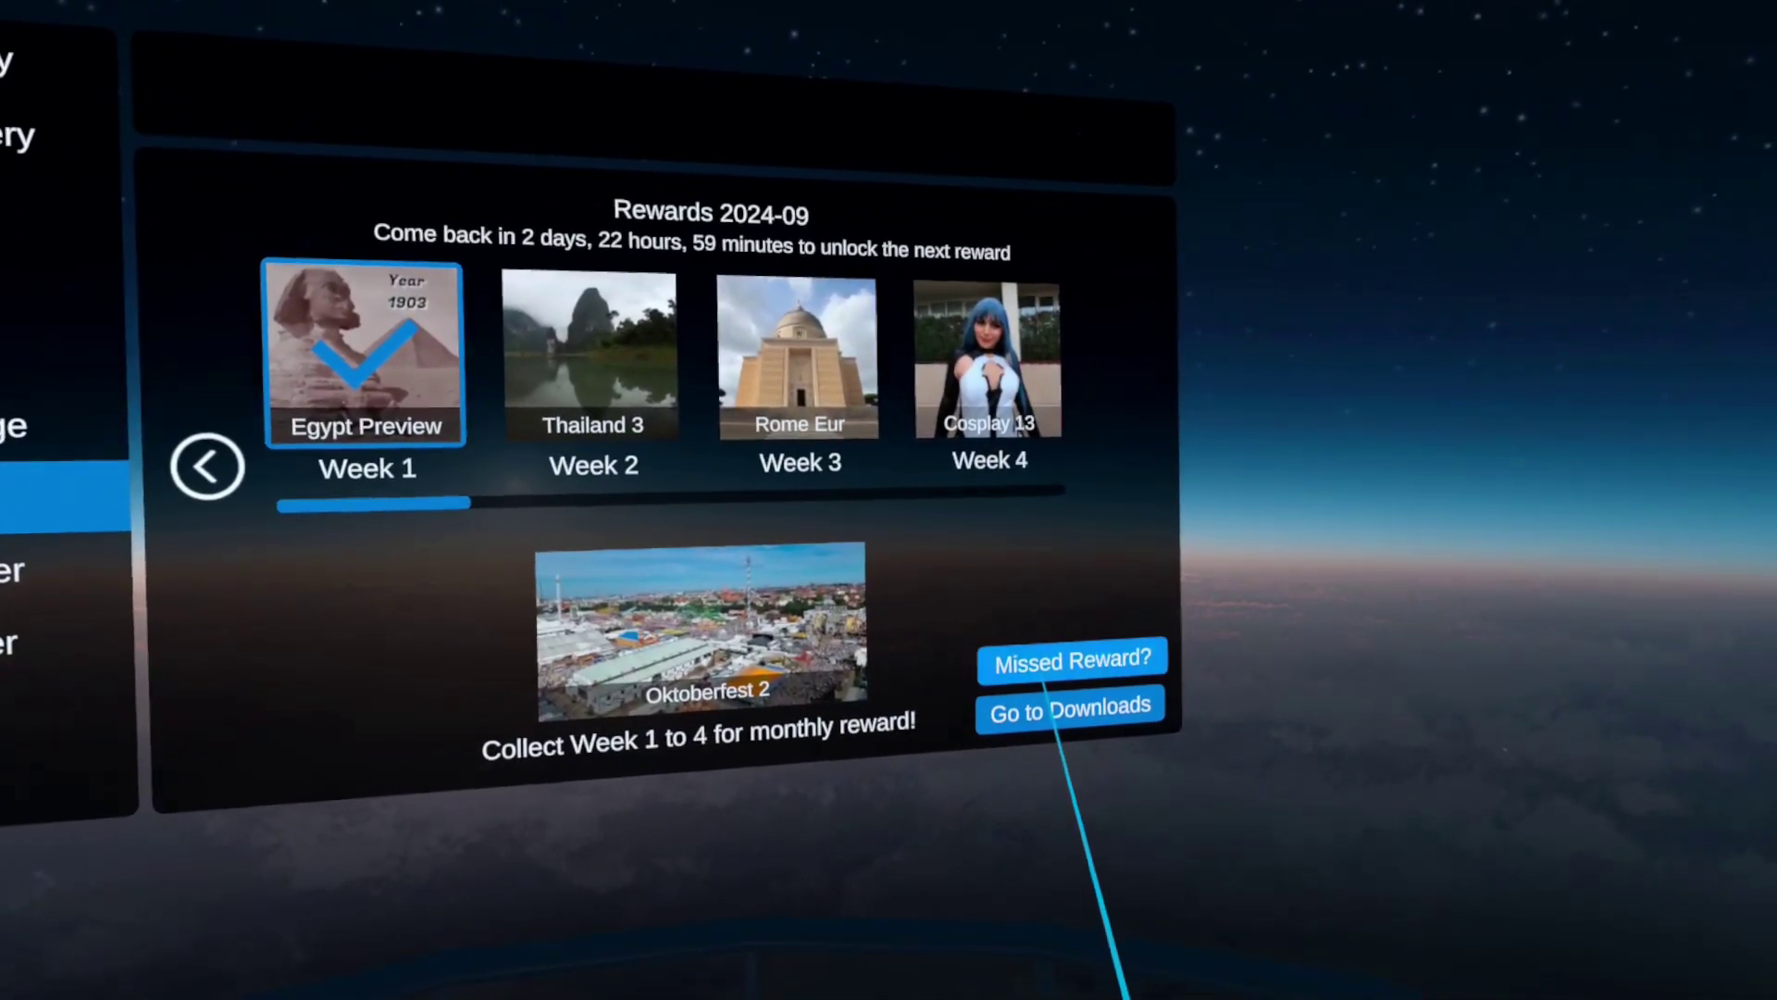
- Check the missed reward galleries, then show the Video Player's list of 13 MP4 files
{"action": "left_click", "coordinate": [1046, 685]}
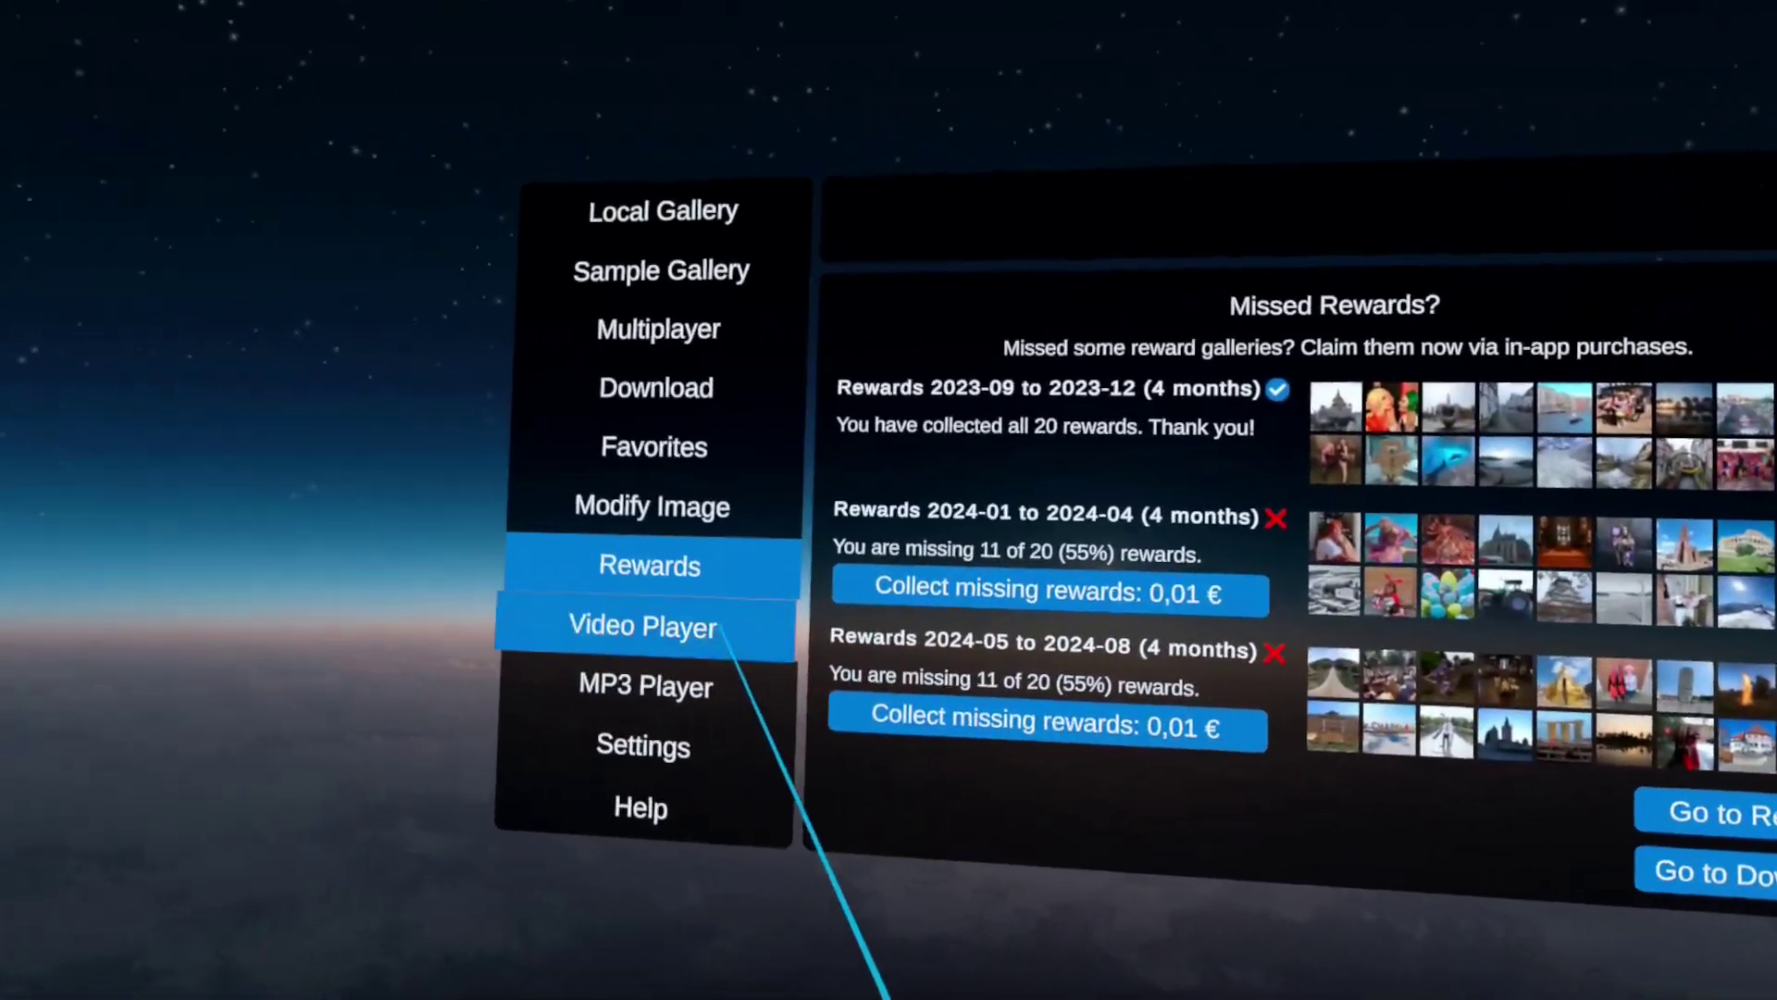
{"action": "left_click", "coordinate": [375, 635]}
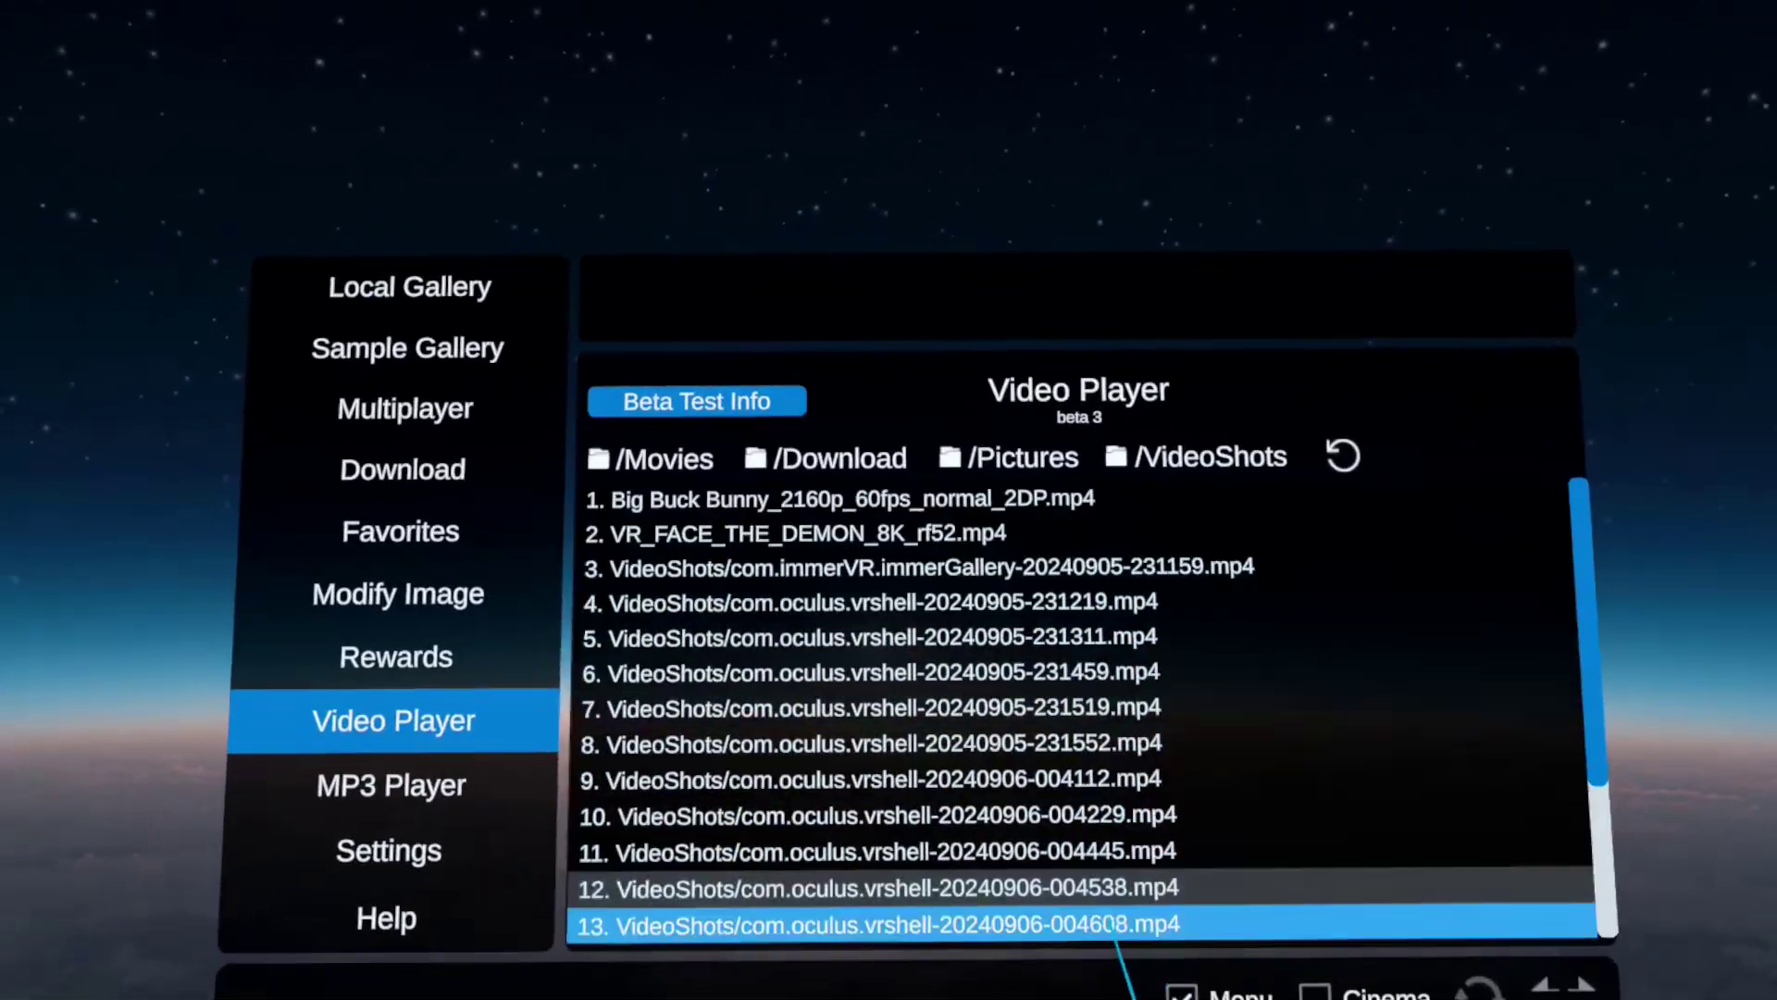
- Play Big Buck Bunny, hide and reshow the player menu over it, then stop playback
{"action": "left_click", "coordinate": [814, 500]}
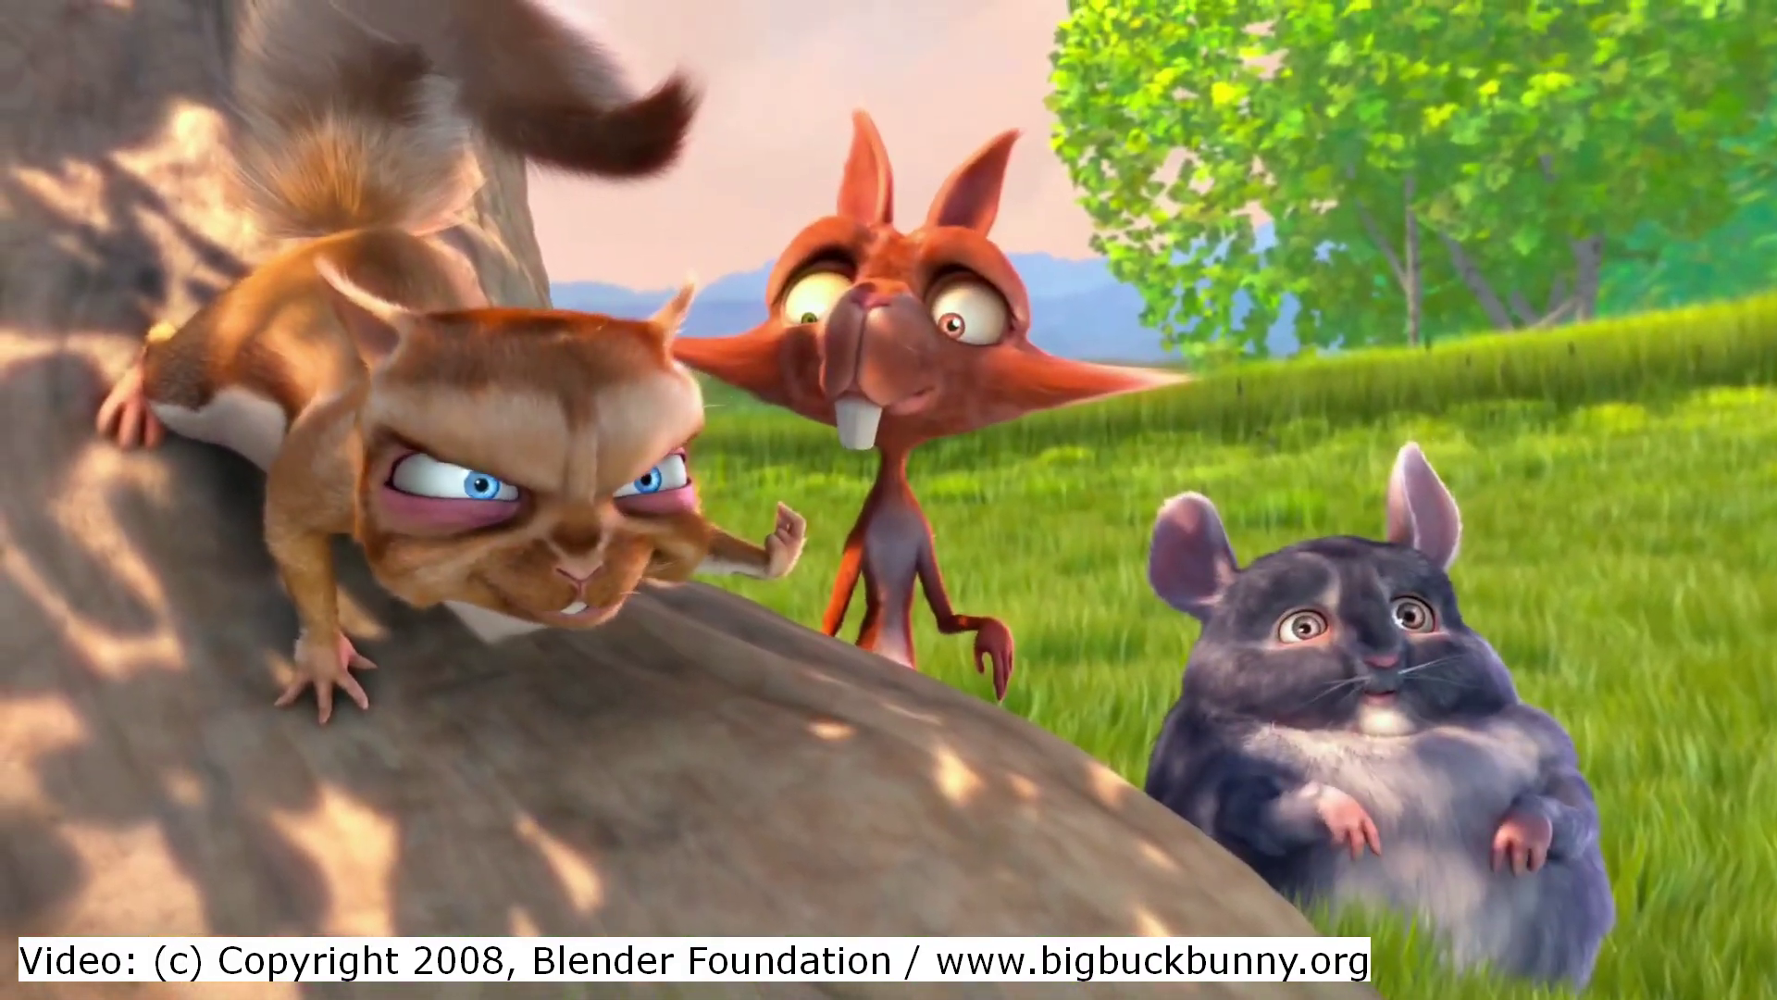
{"action": "left_click", "coordinate": [880, 870]}
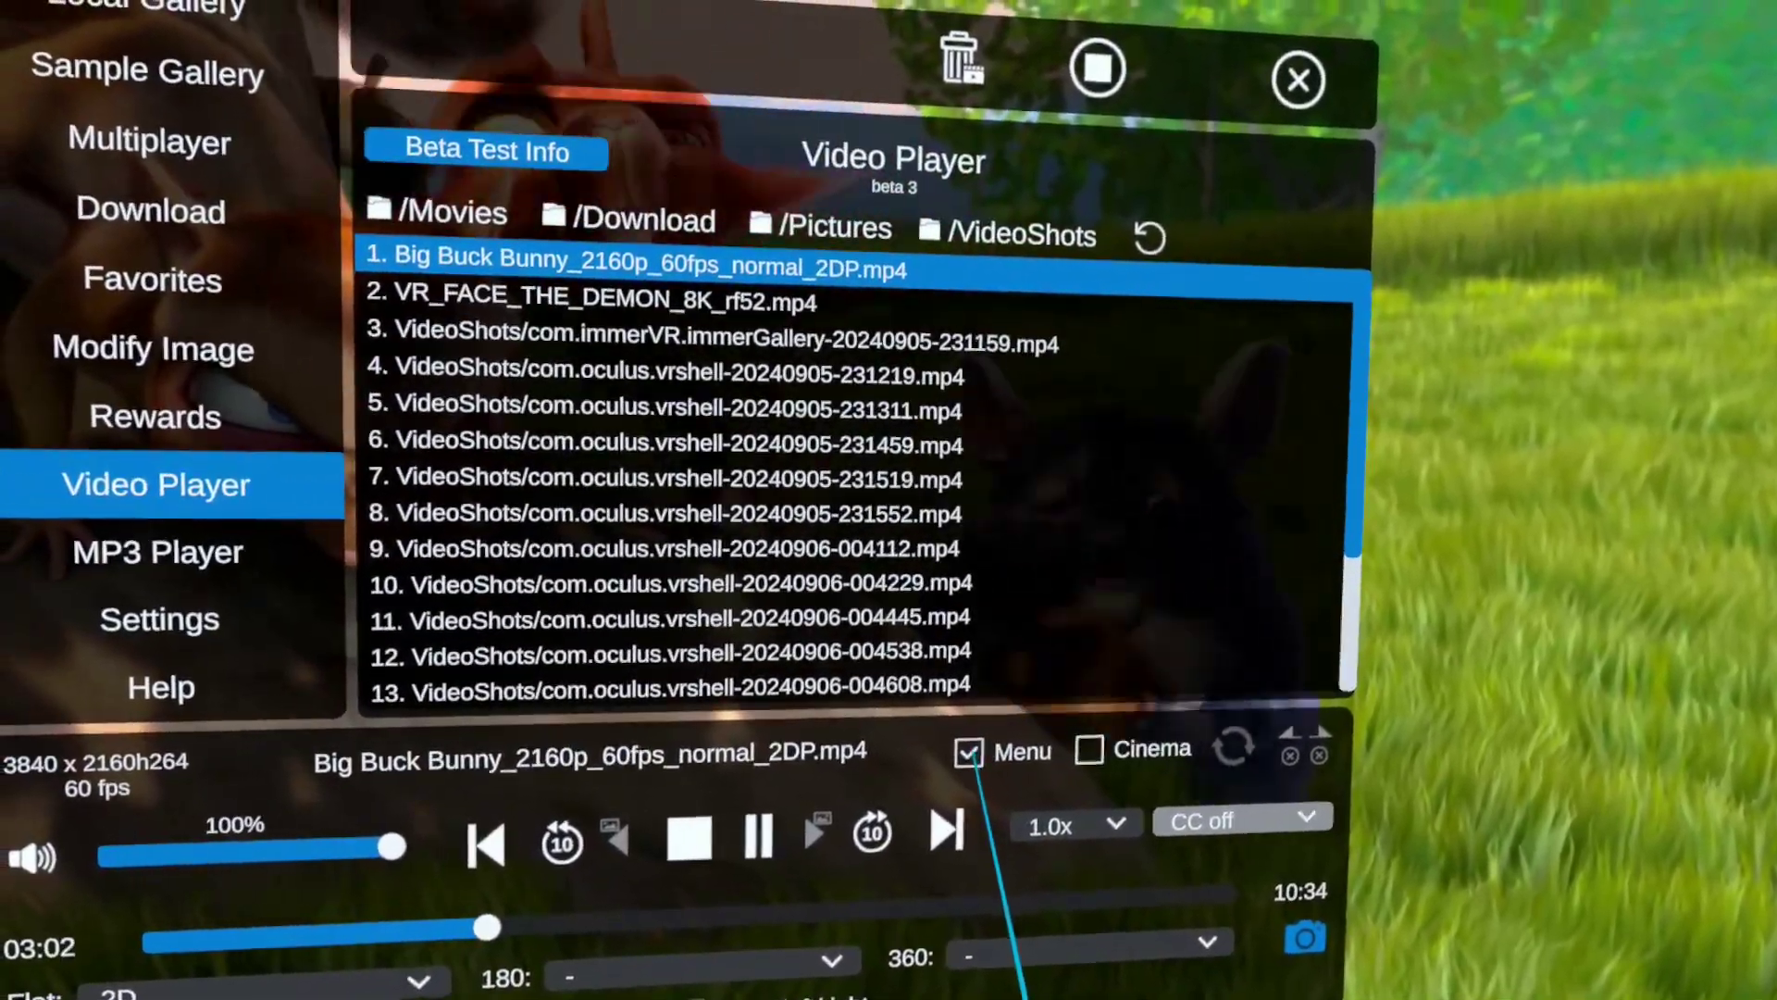
{"action": "left_click", "coordinate": [969, 752]}
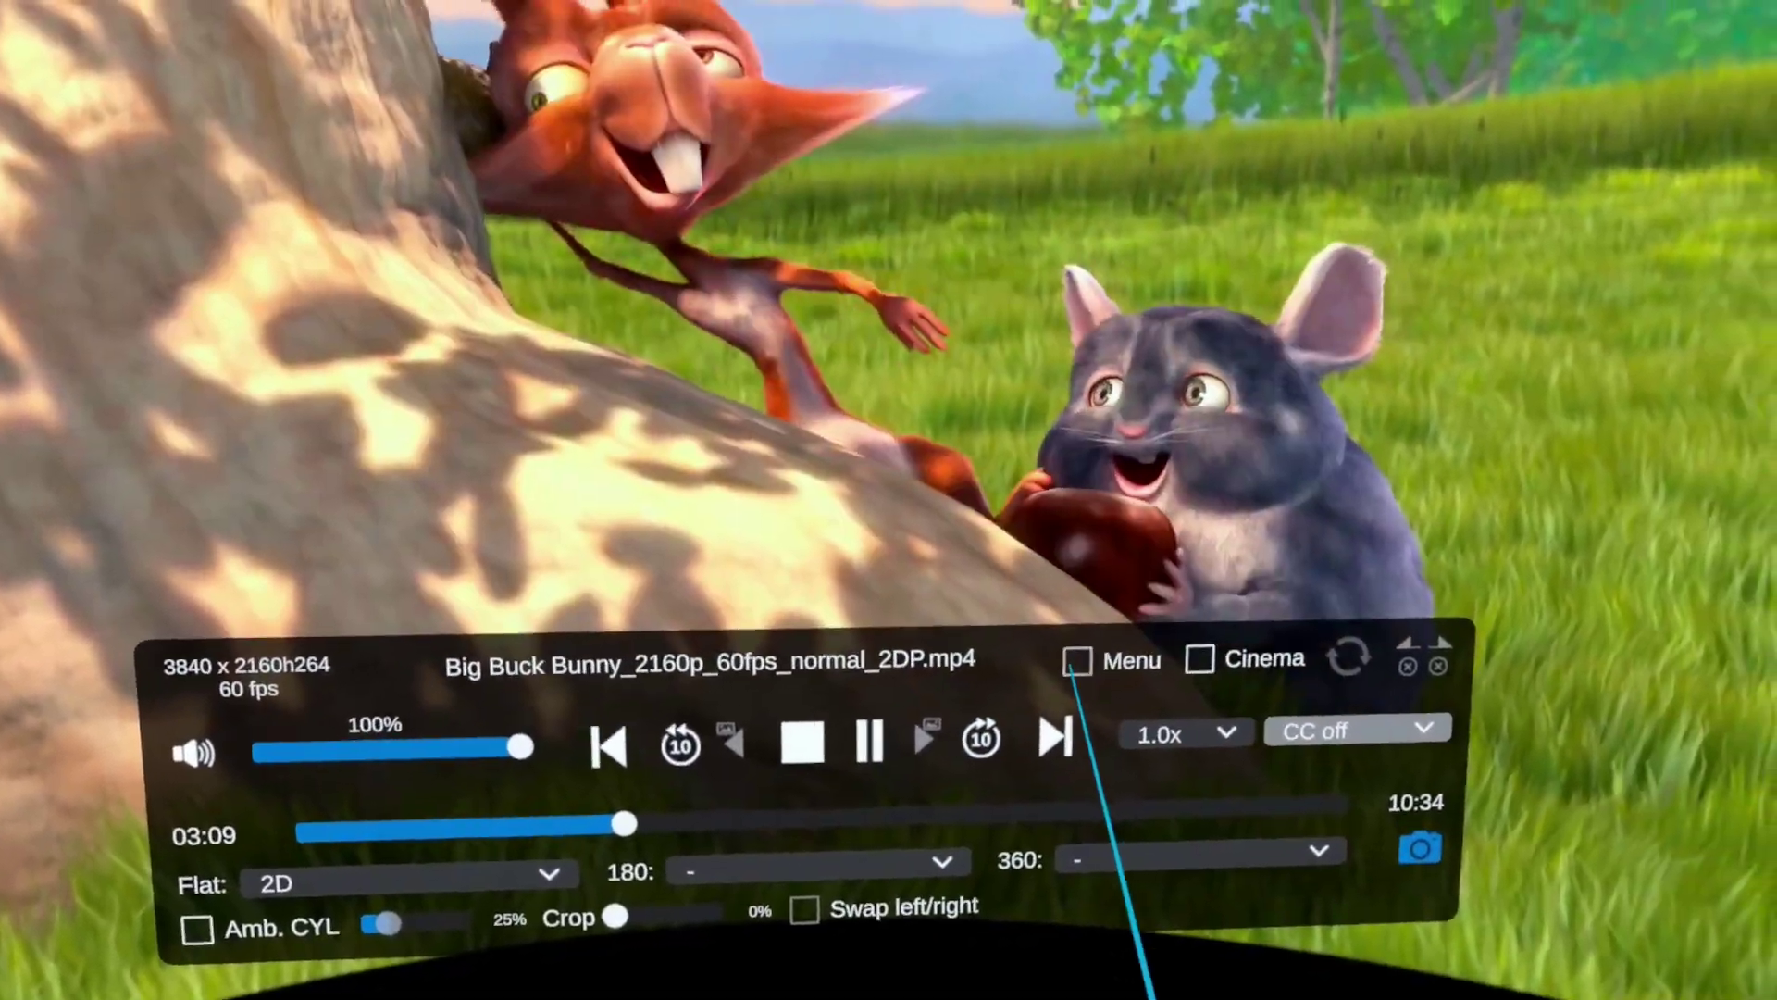
{"action": "left_click", "coordinate": [1055, 692]}
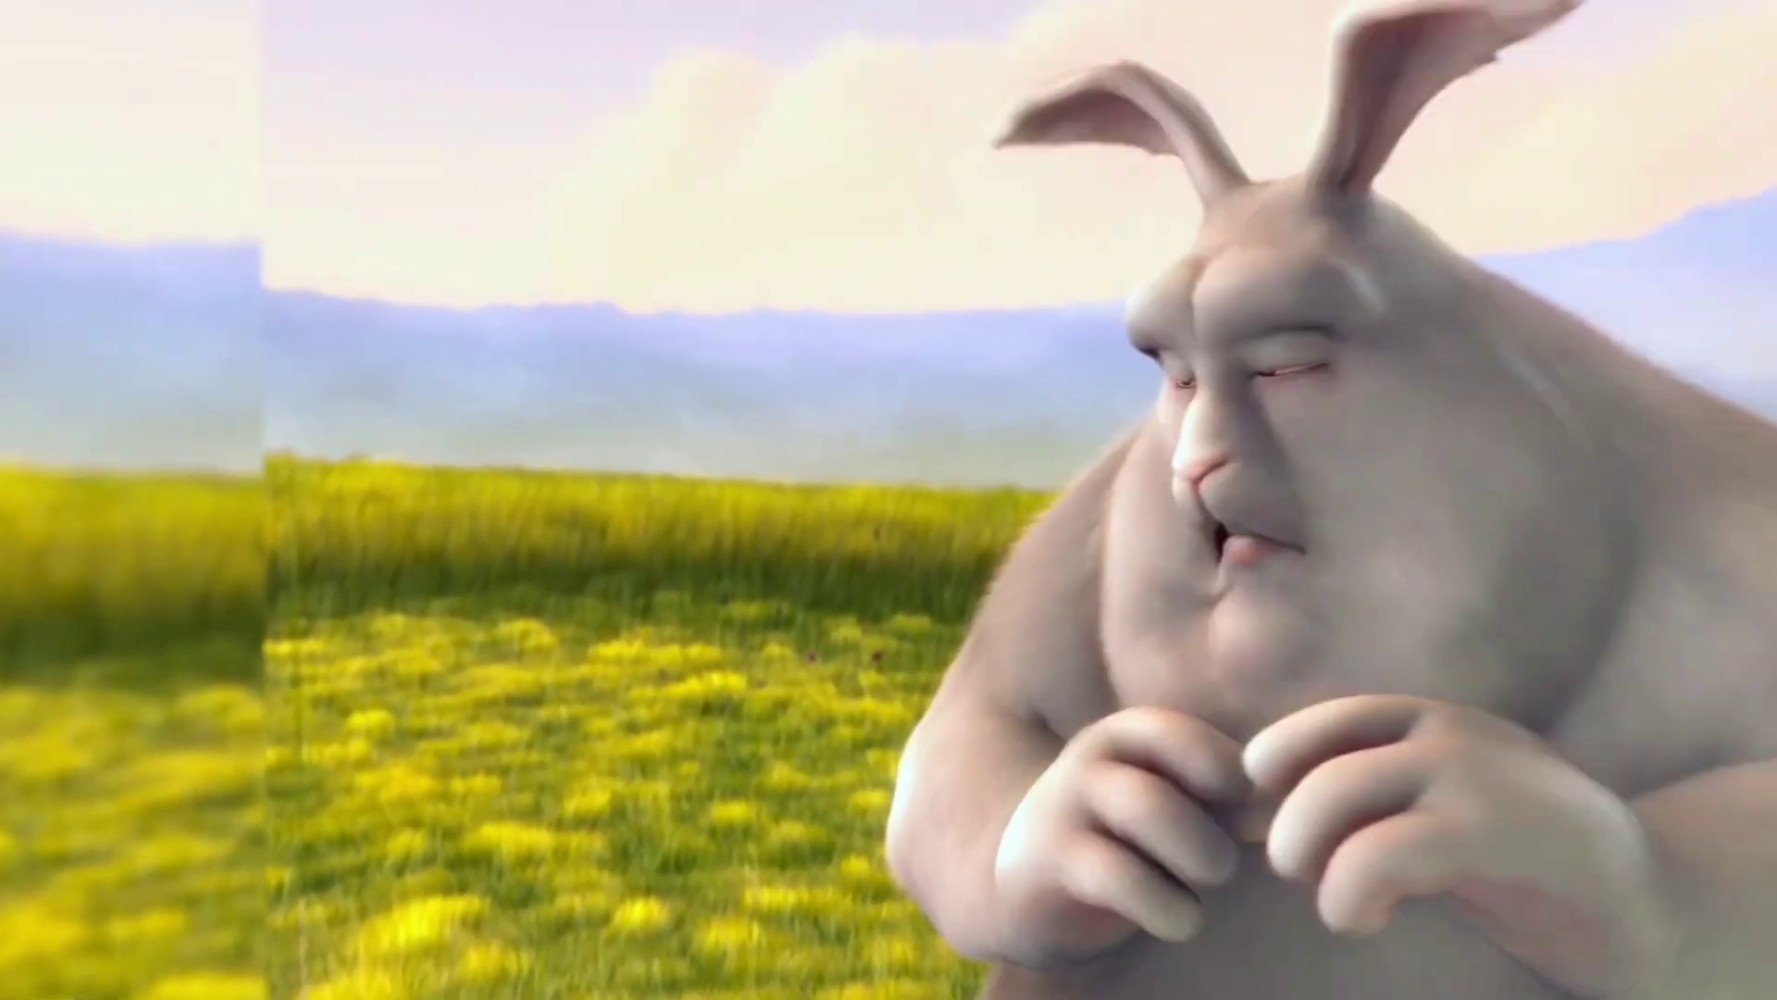
{"action": "left_click", "coordinate": [1068, 918]}
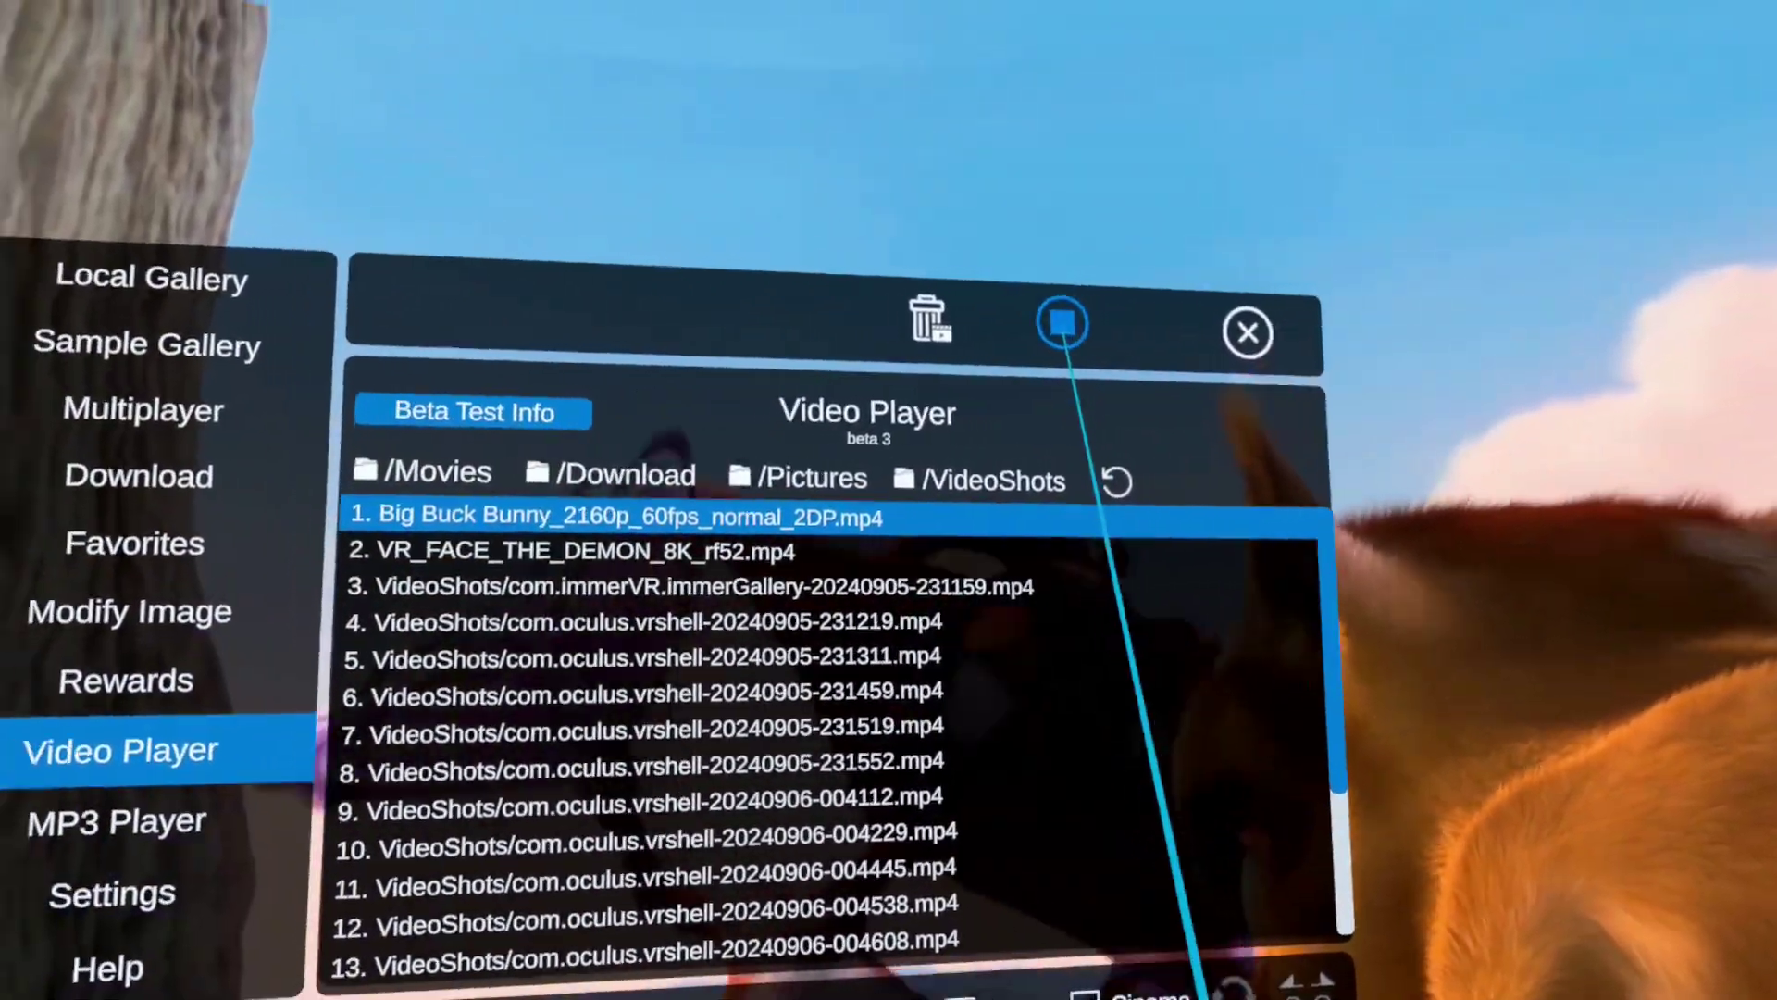
{"action": "left_click", "coordinate": [1066, 232]}
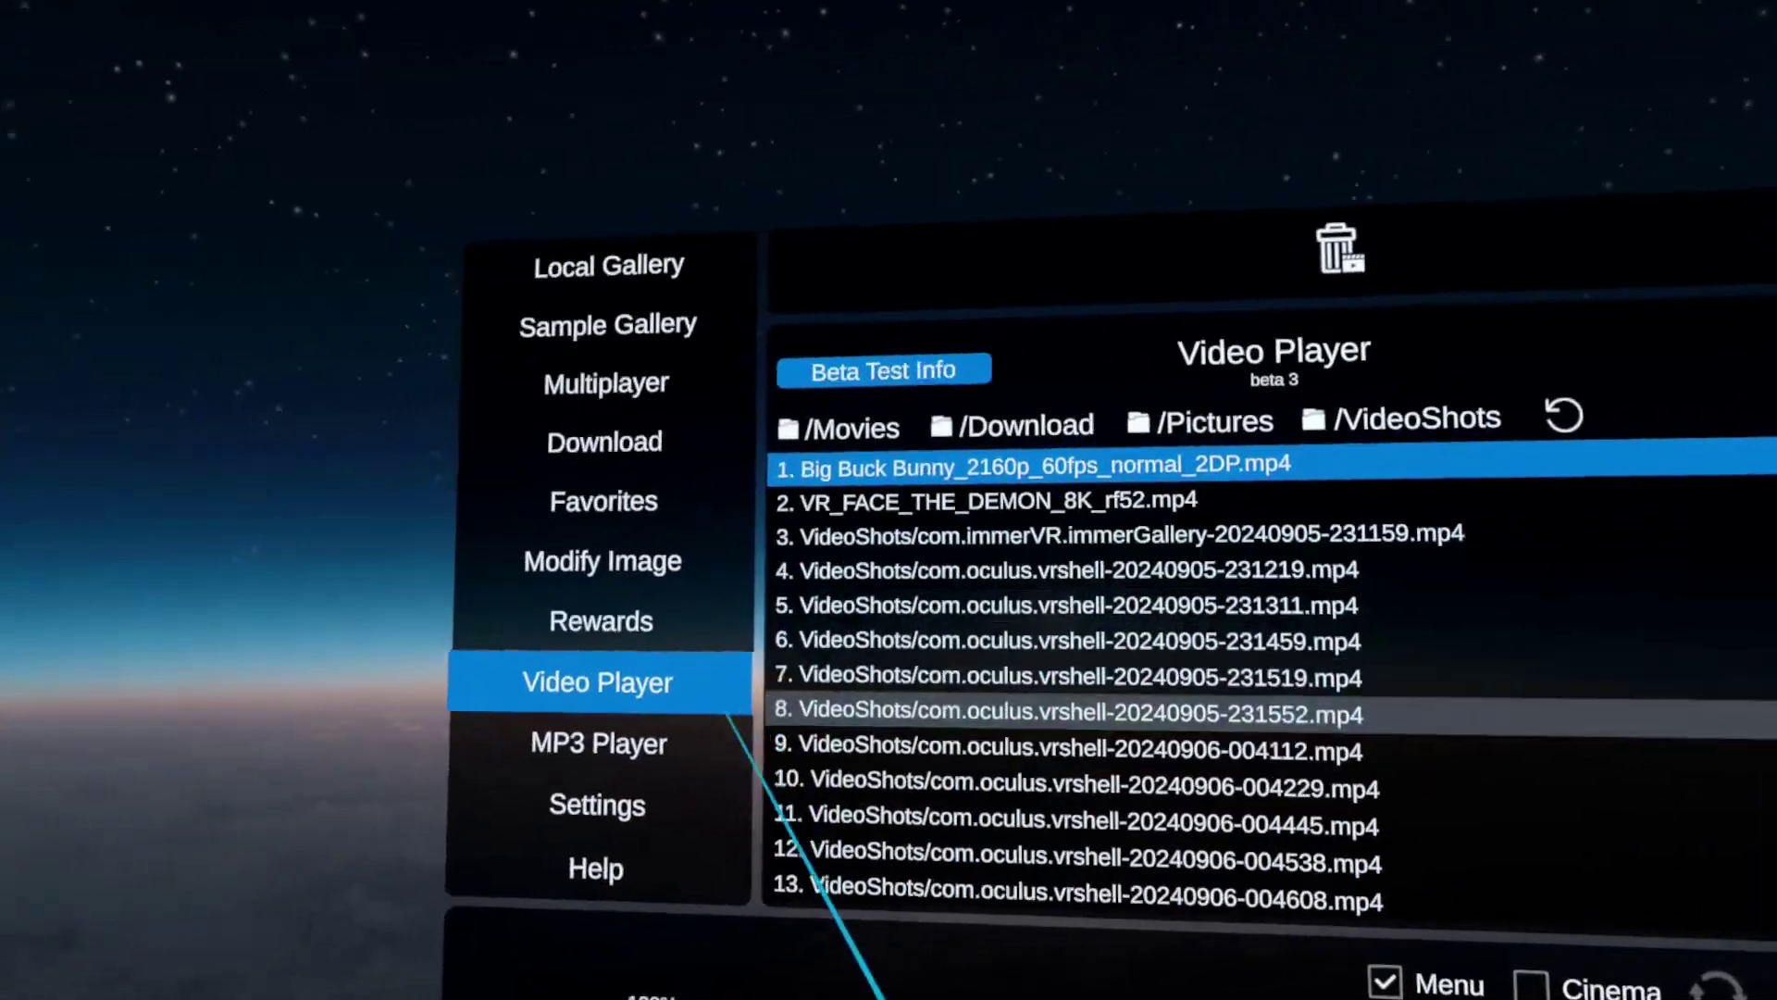
- Play the 4:07 Bach Violin Concerto track in the MP3 Player, stop it, and go to Settings
{"action": "left_click", "coordinate": [724, 724]}
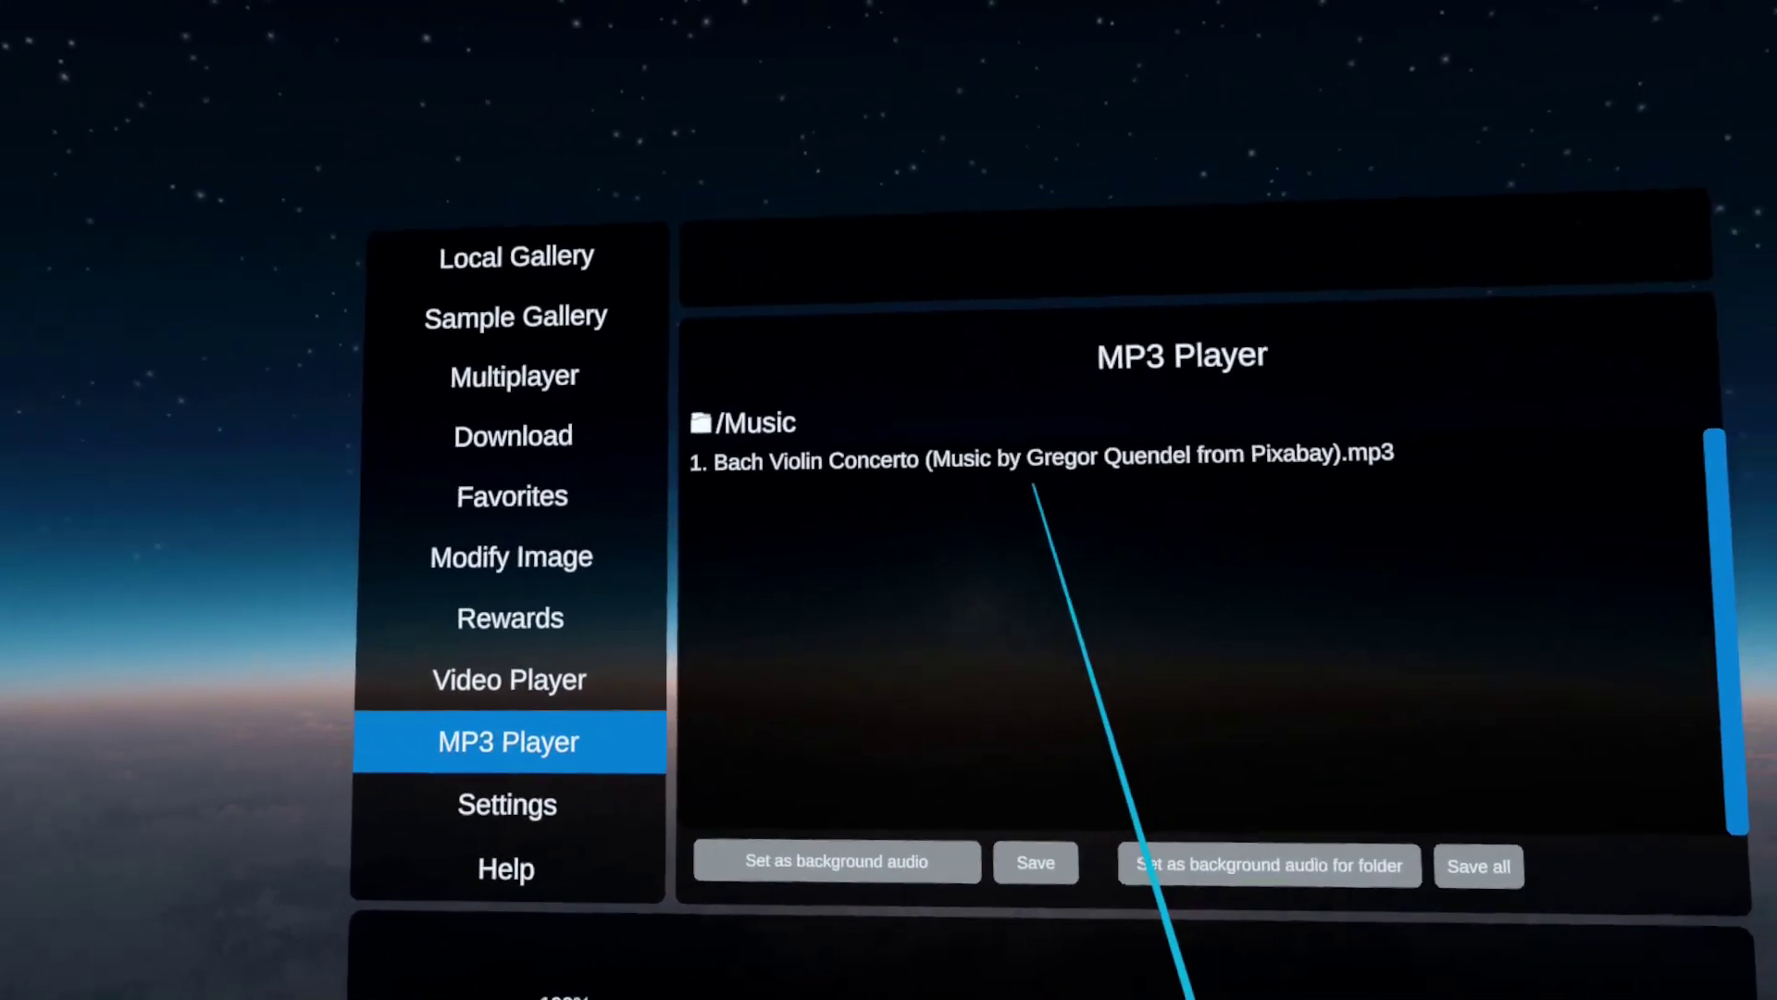
{"action": "left_click", "coordinate": [983, 486]}
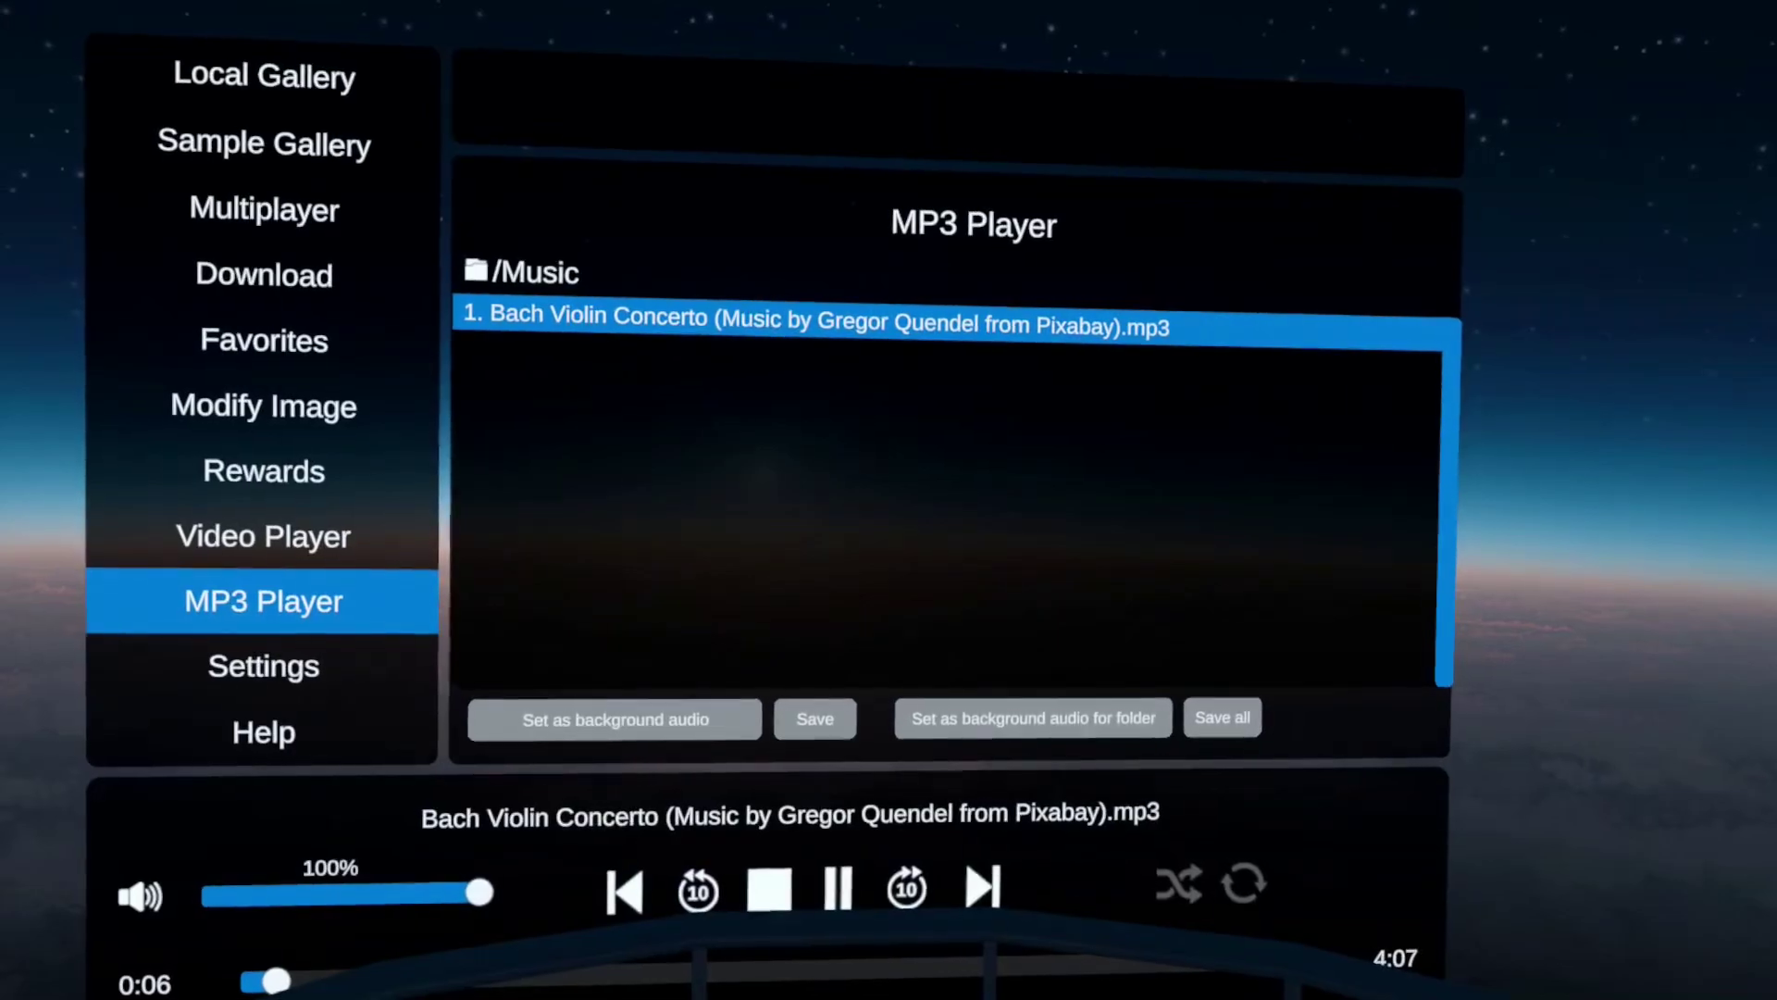
{"action": "left_click", "coordinate": [780, 889]}
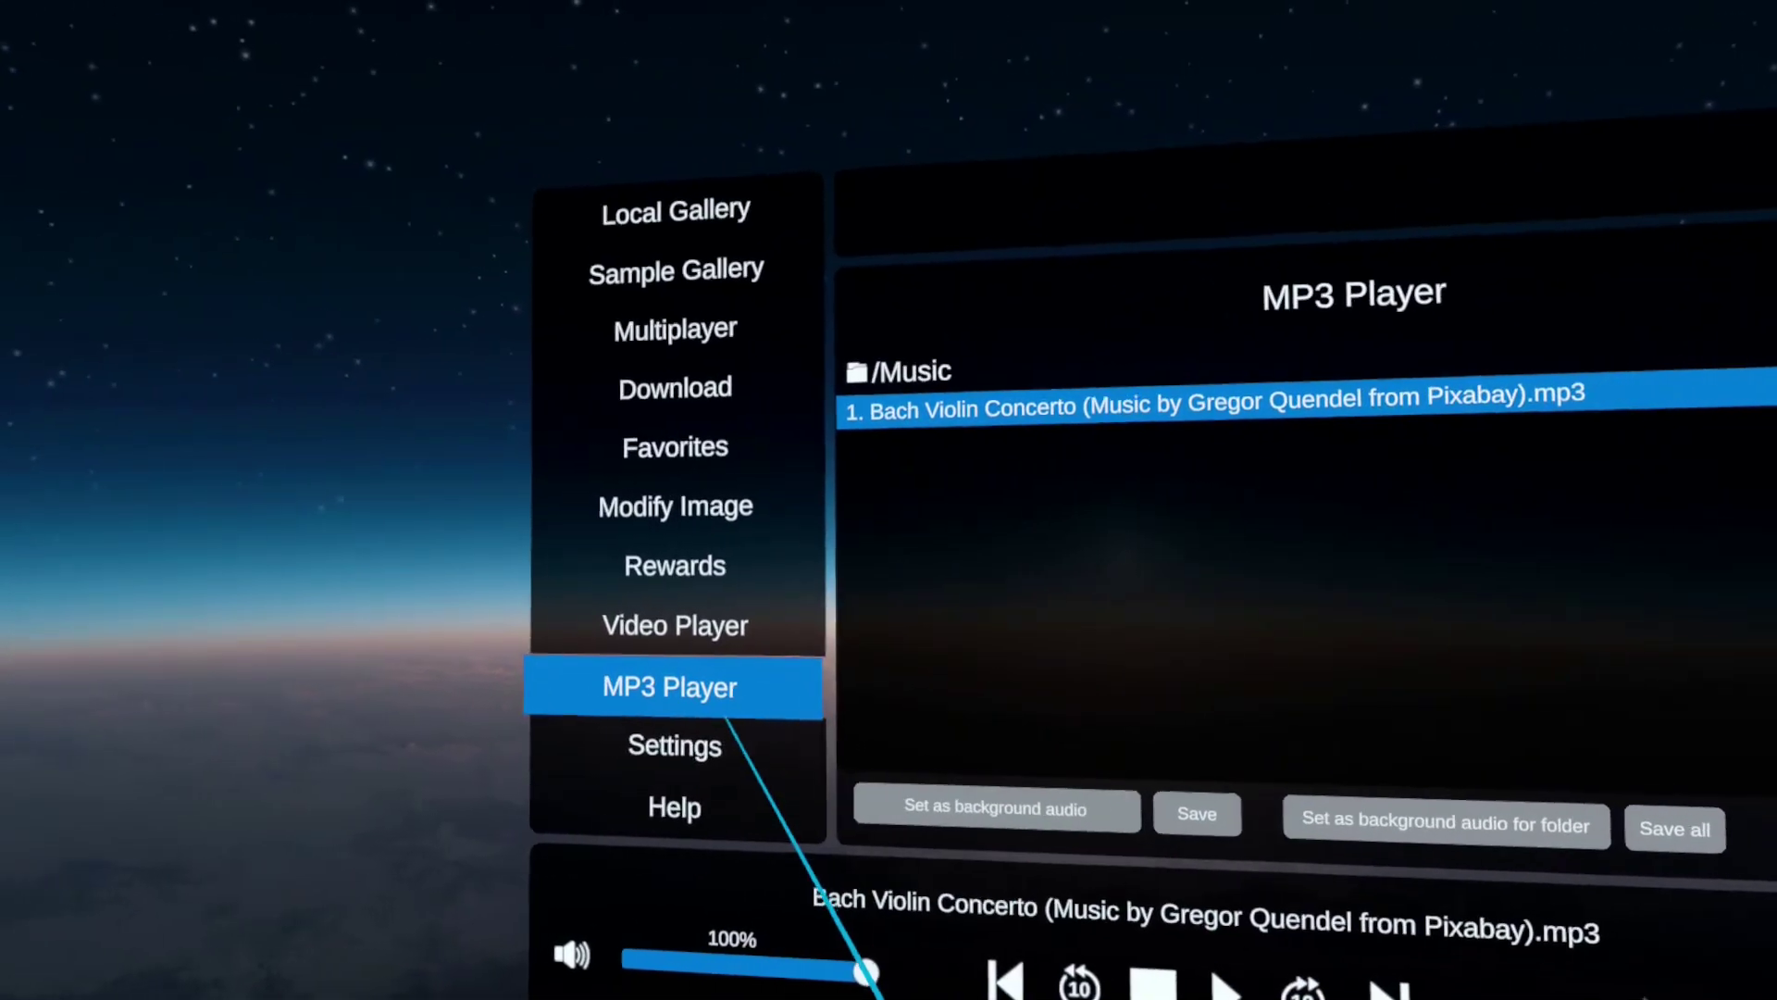
{"action": "left_click", "coordinate": [722, 780]}
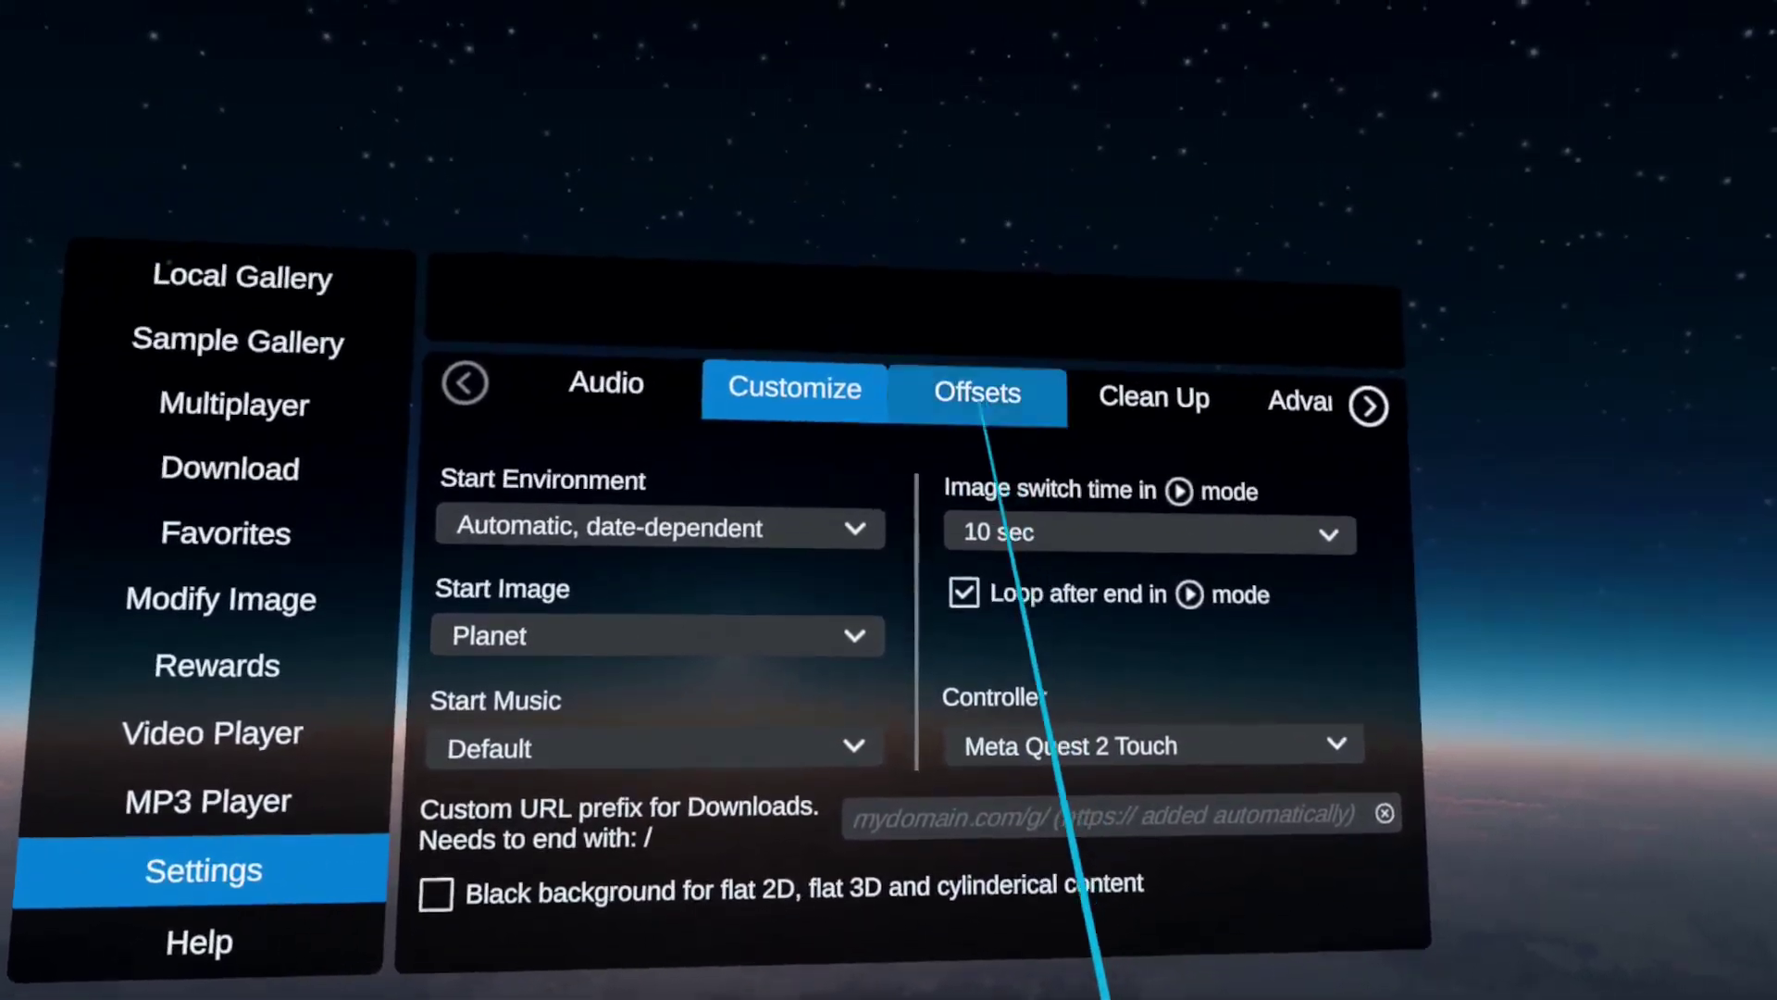
- Set Menu Distance to 0 on the Offsets tab, then view the Clean Up options
{"action": "left_click", "coordinate": [981, 388]}
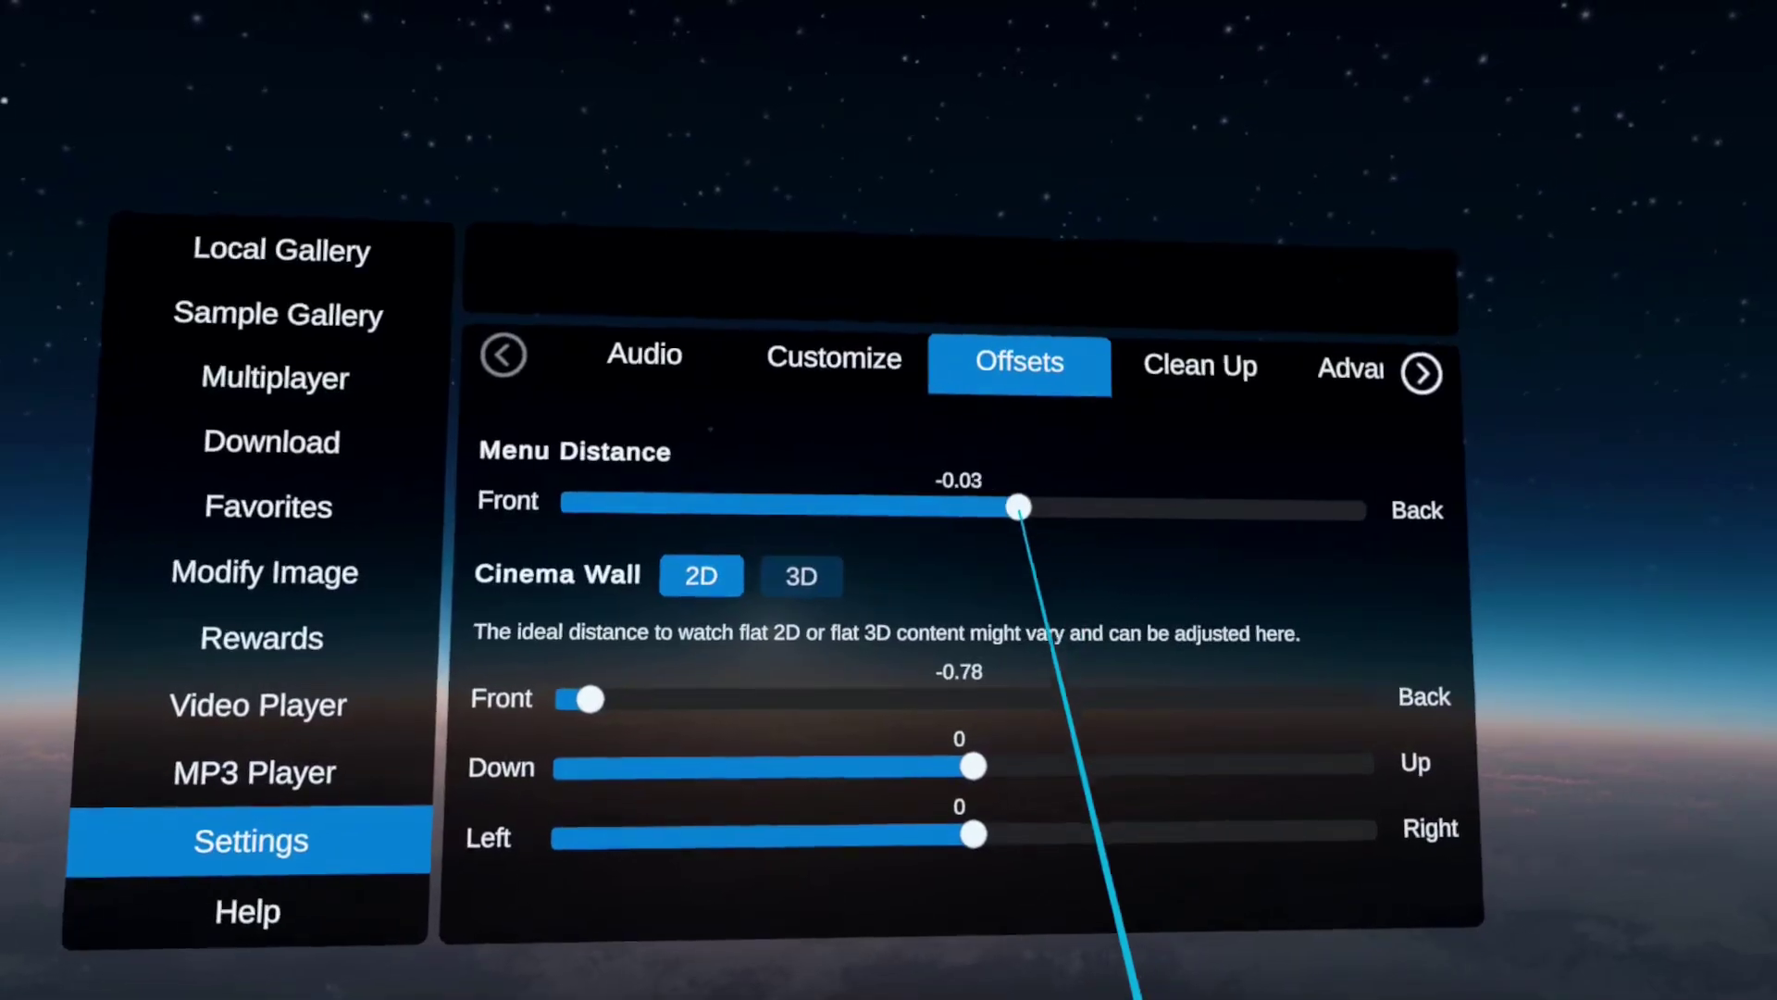
{"action": "left_click_drag", "start_coordinate": [670, 488], "coordinate": [1035, 516]}
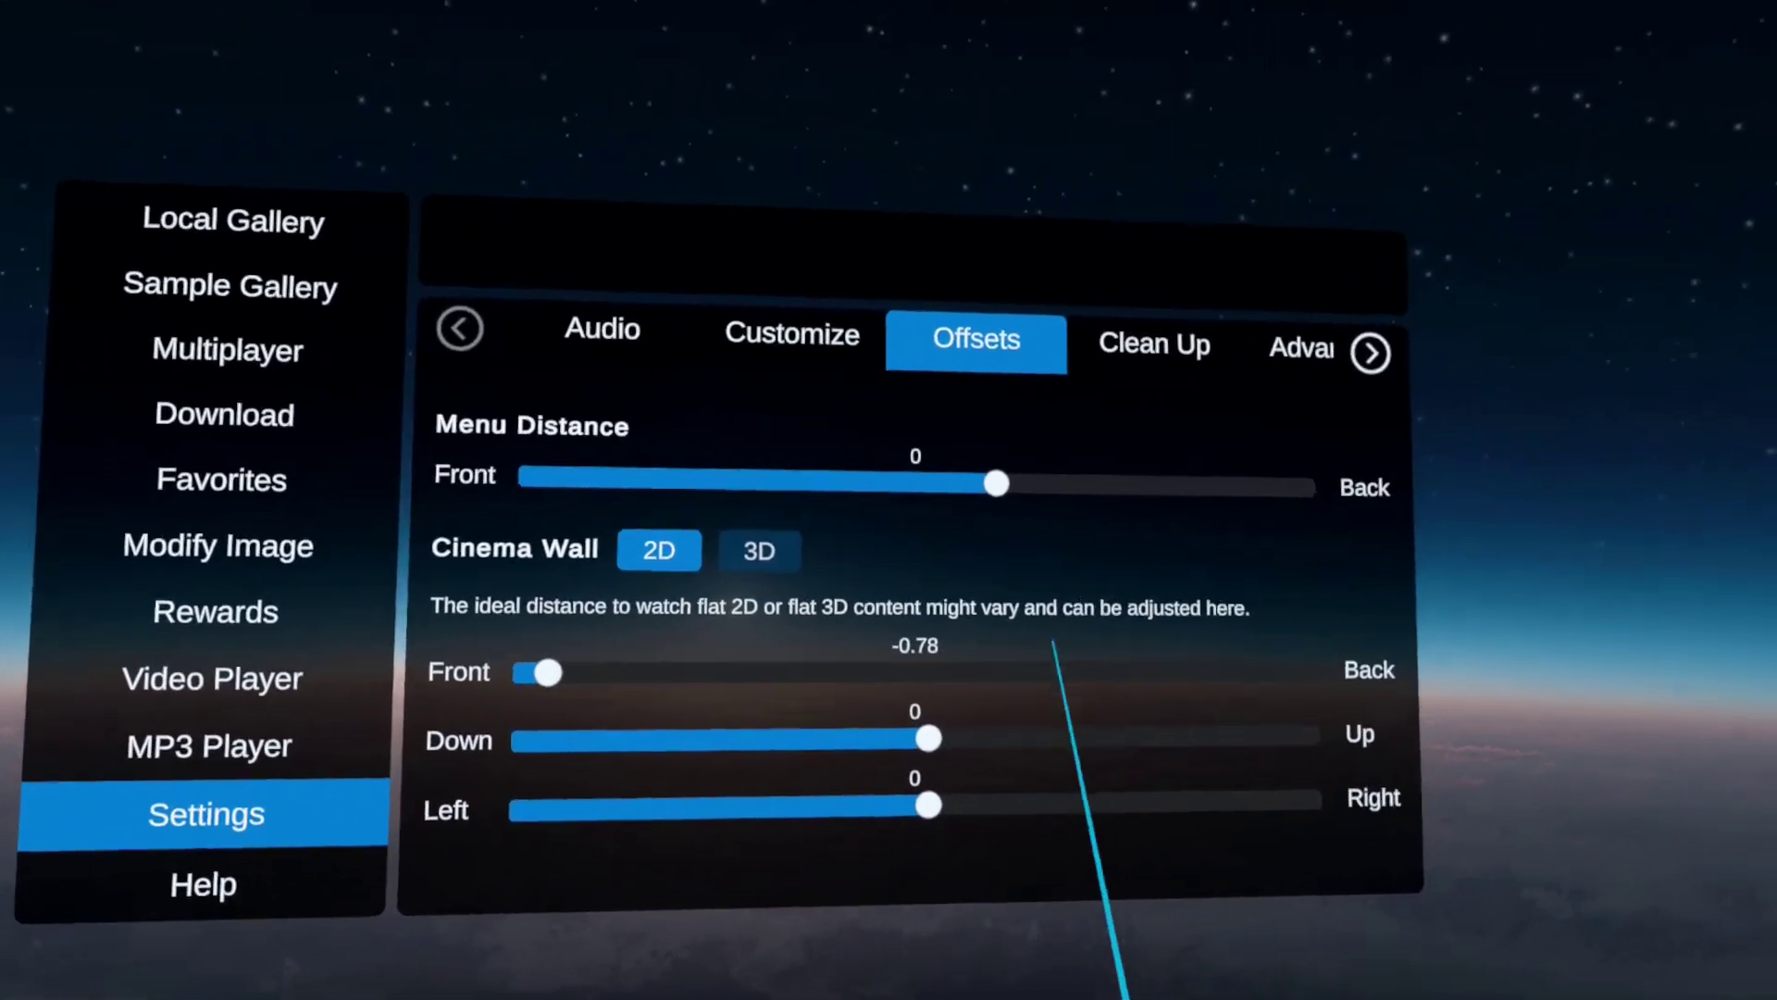
{"action": "left_click", "coordinate": [1241, 293]}
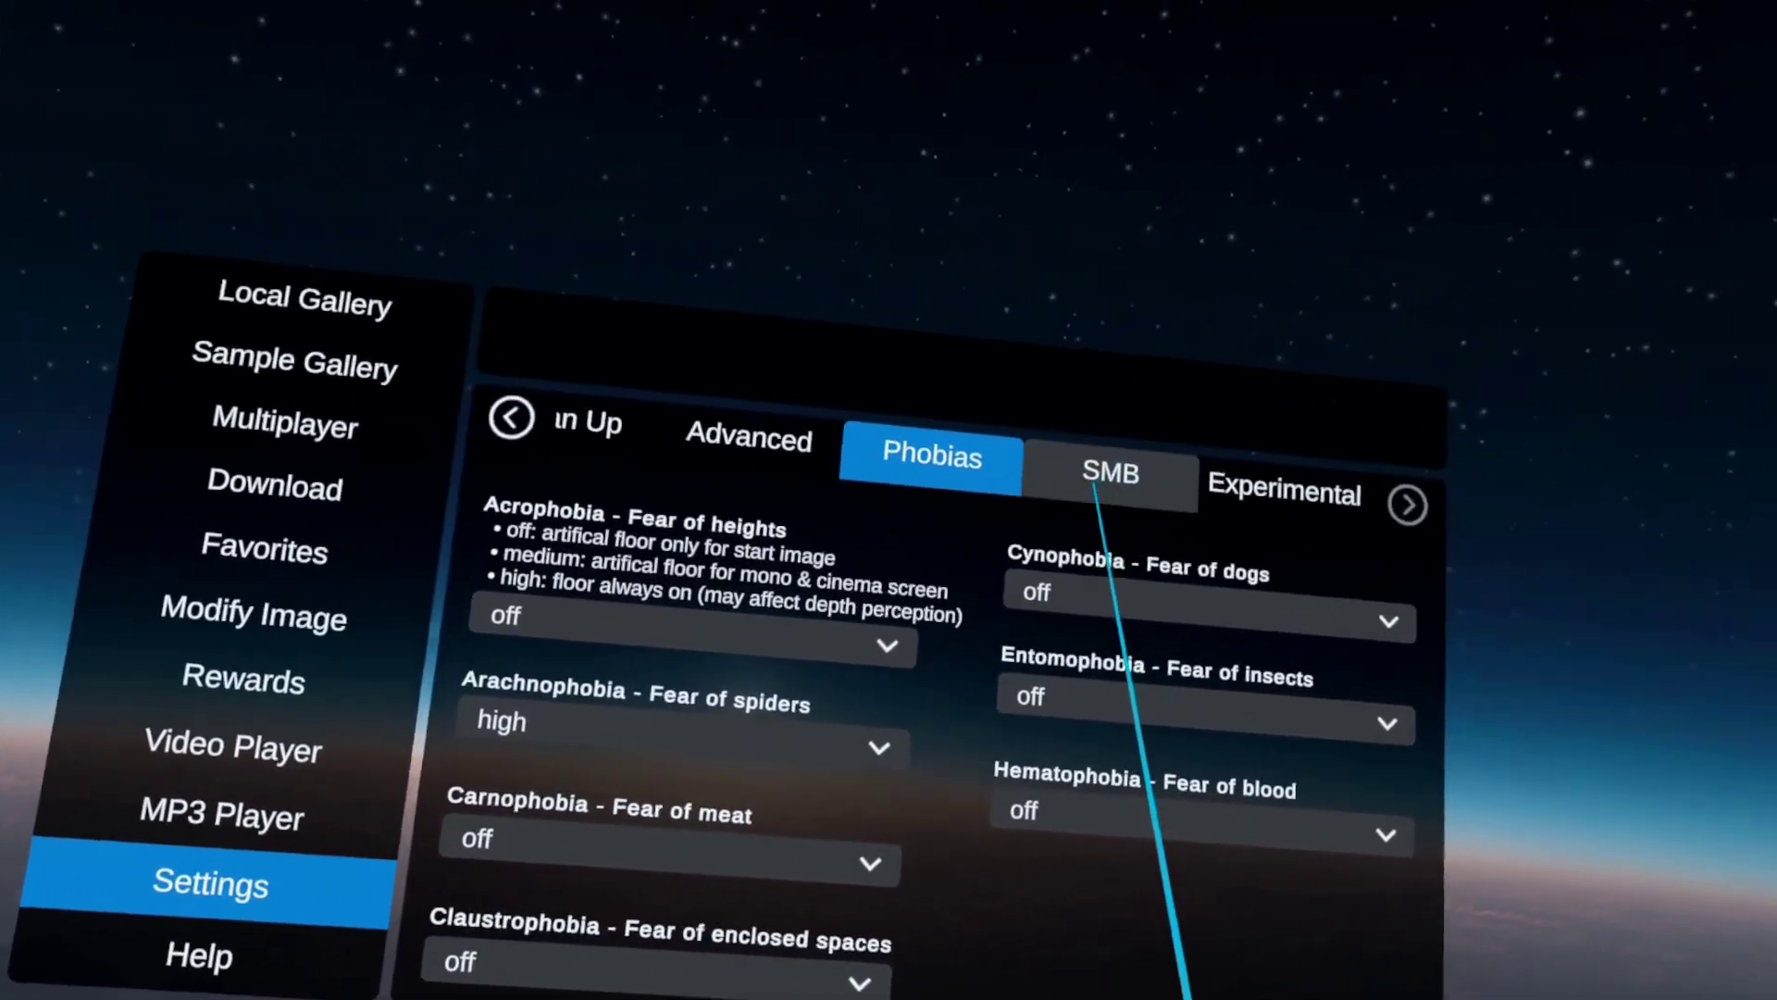
- View the SMB network share settings, then the Experimental options like UPnP and Pitch Rotation
{"action": "left_click", "coordinate": [1283, 309]}
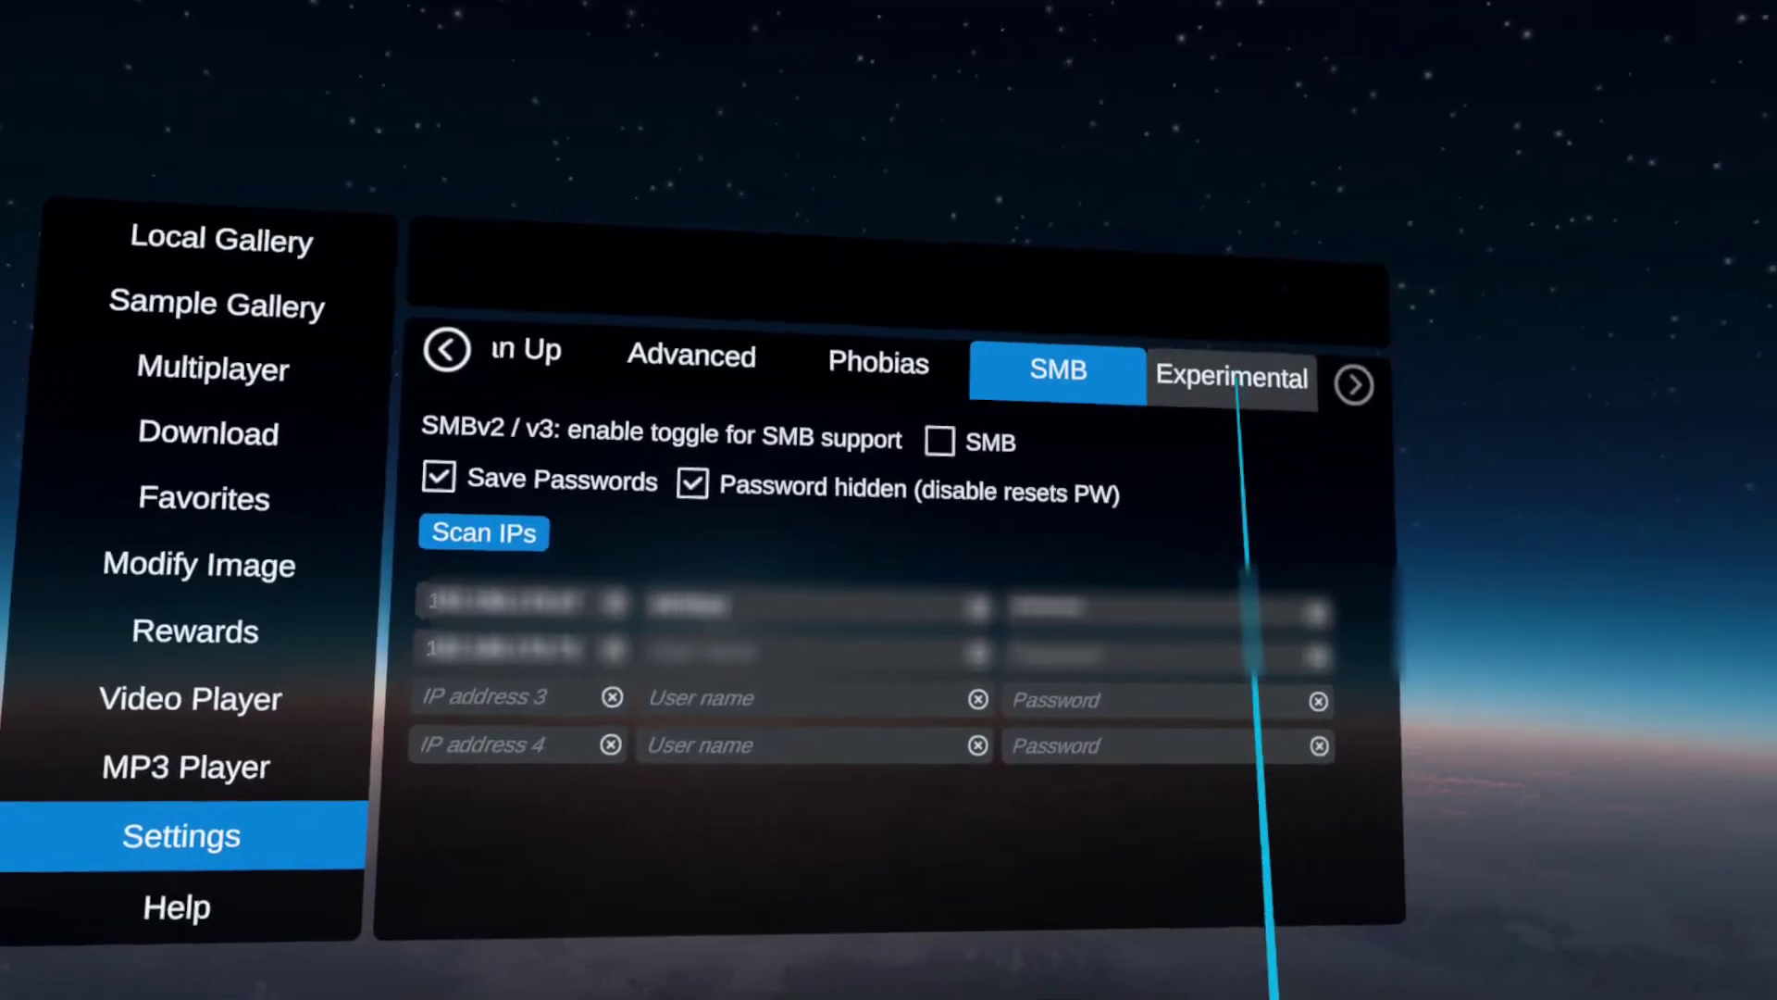
{"action": "left_click", "coordinate": [1334, 372]}
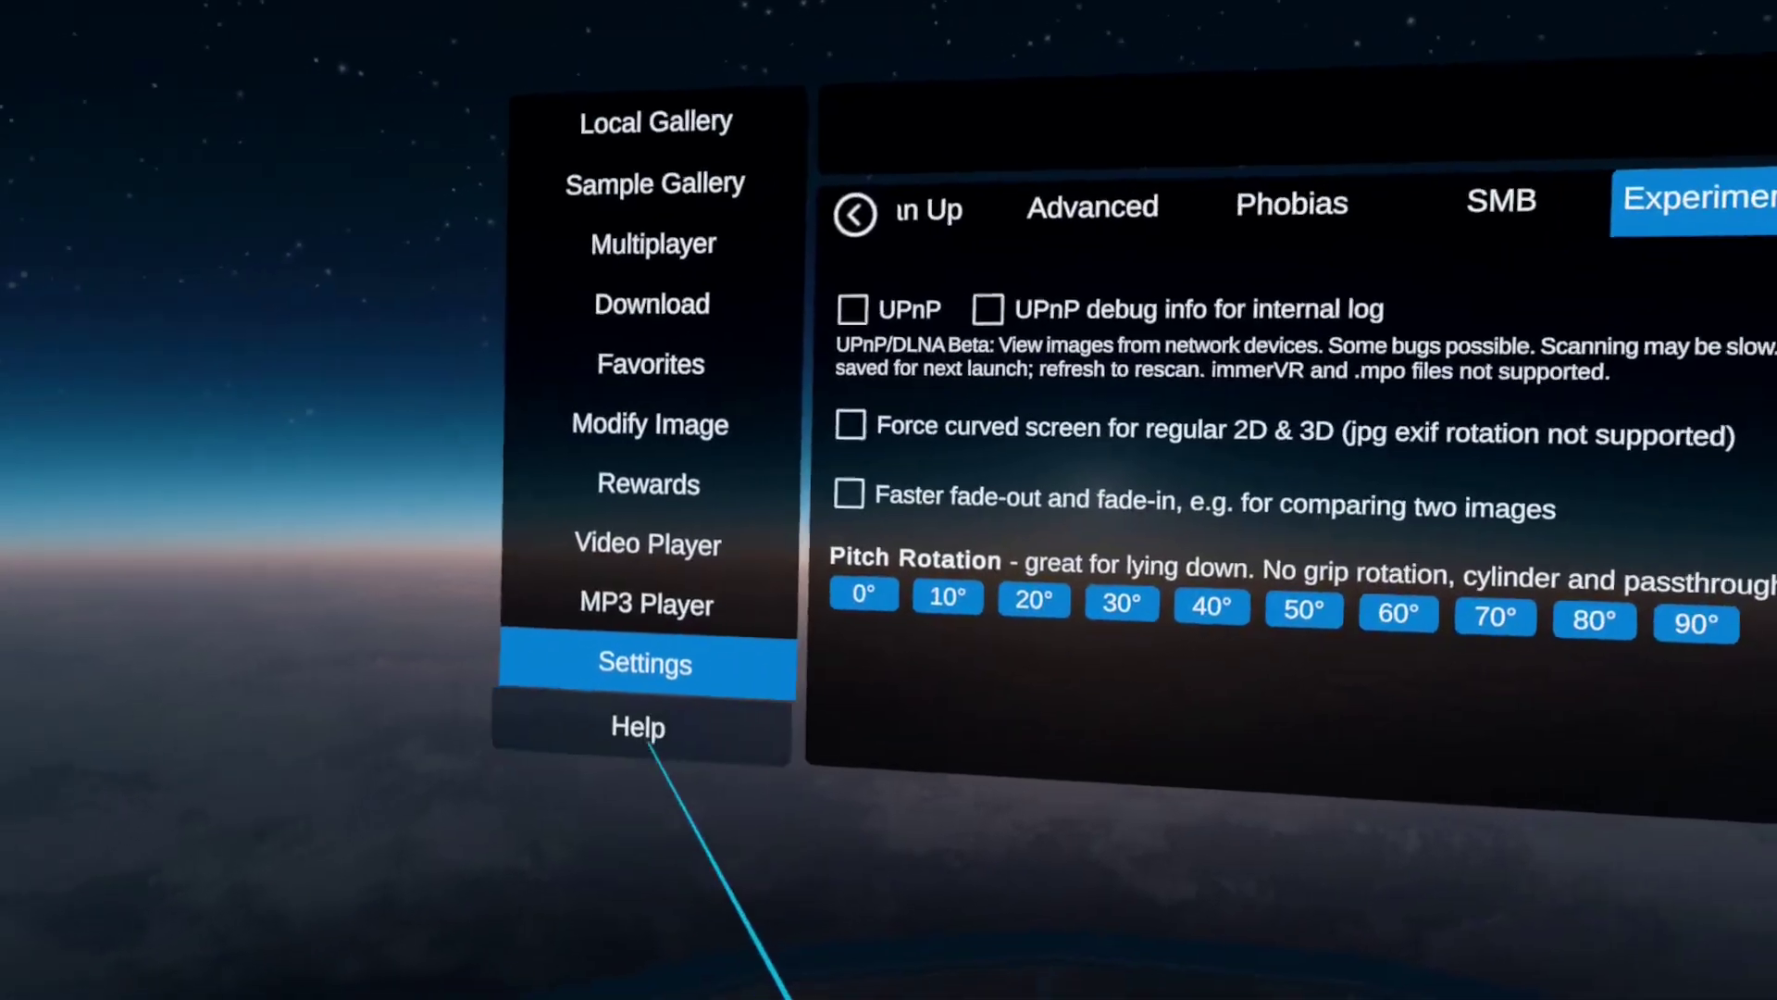
- On the Help page, enter 'issue help' as the support log description
{"action": "left_click", "coordinate": [641, 729]}
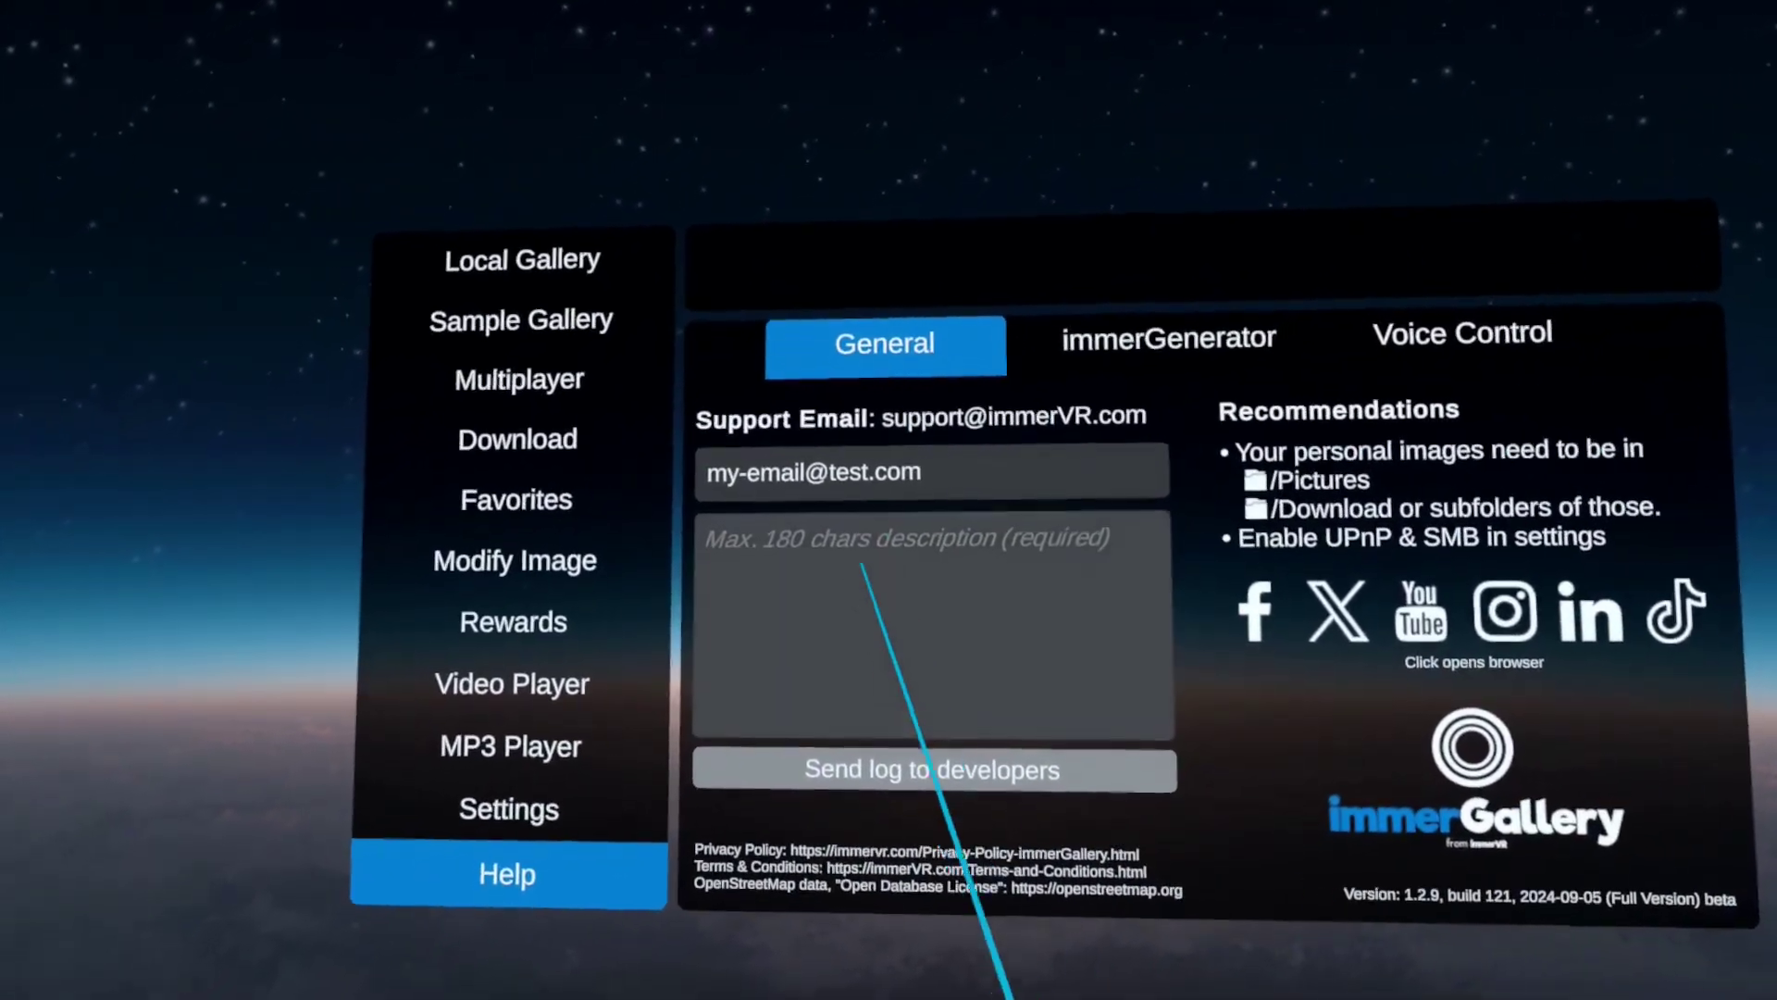
{"action": "left_click", "coordinate": [815, 535]}
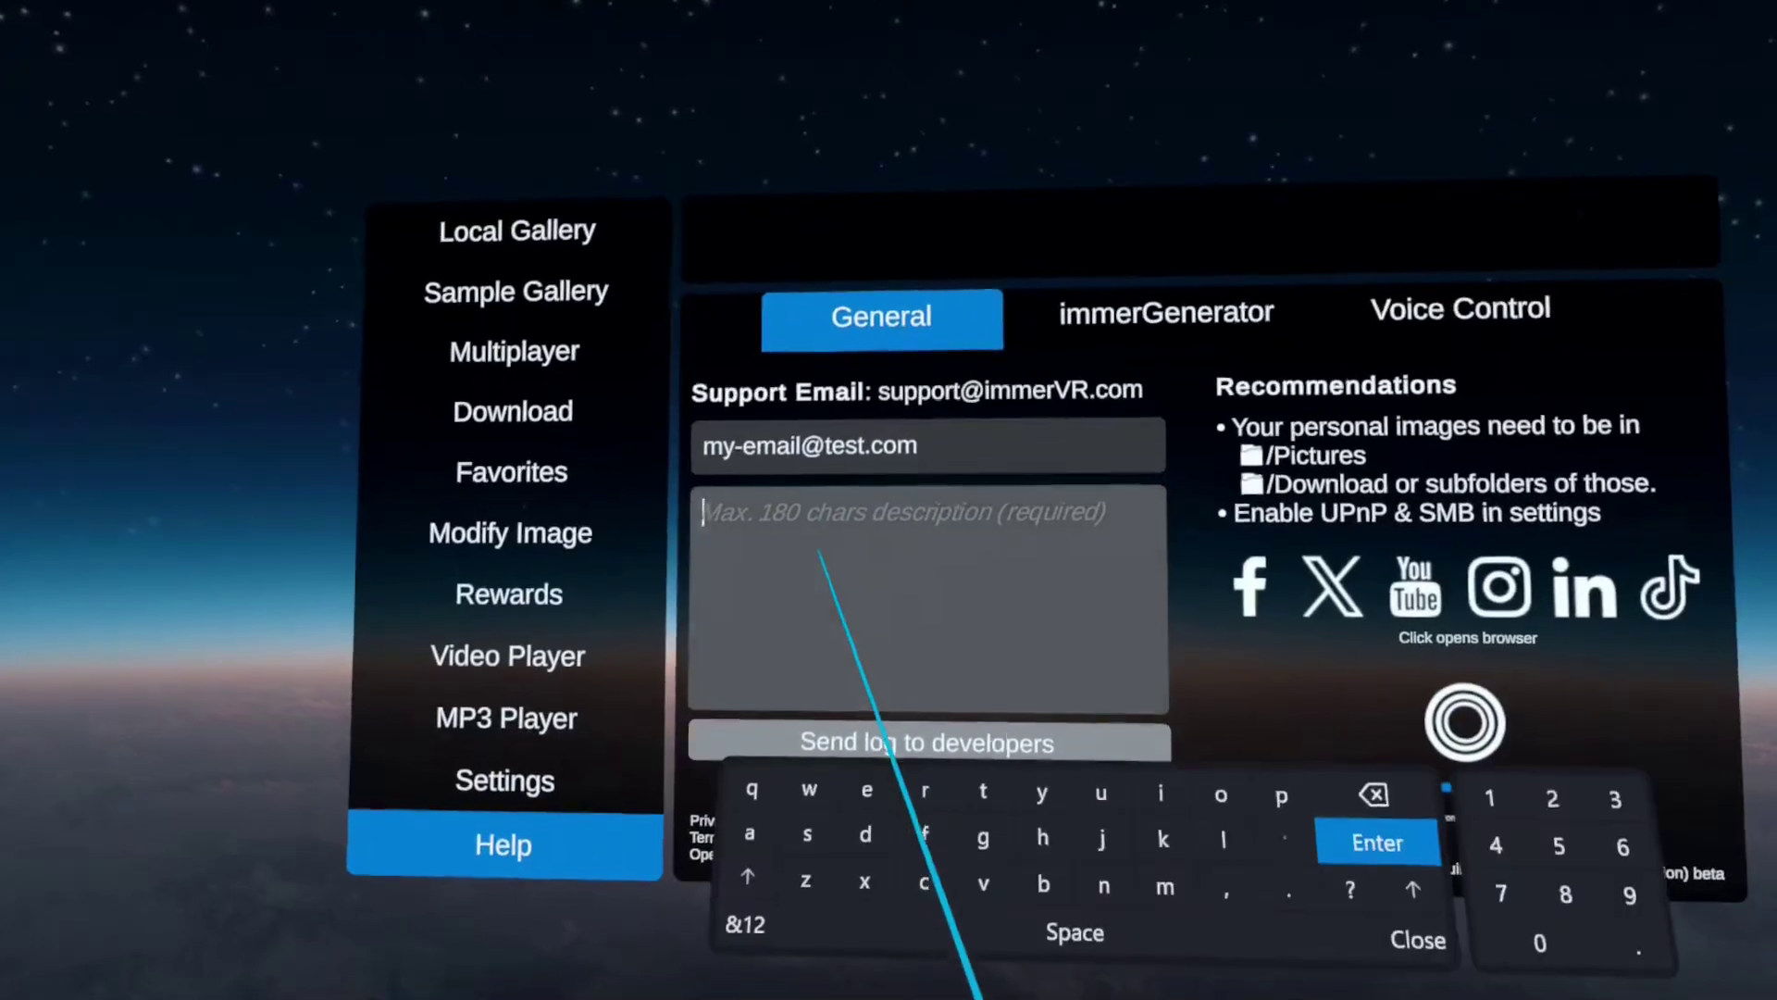
{"action": "type", "text": "i"}
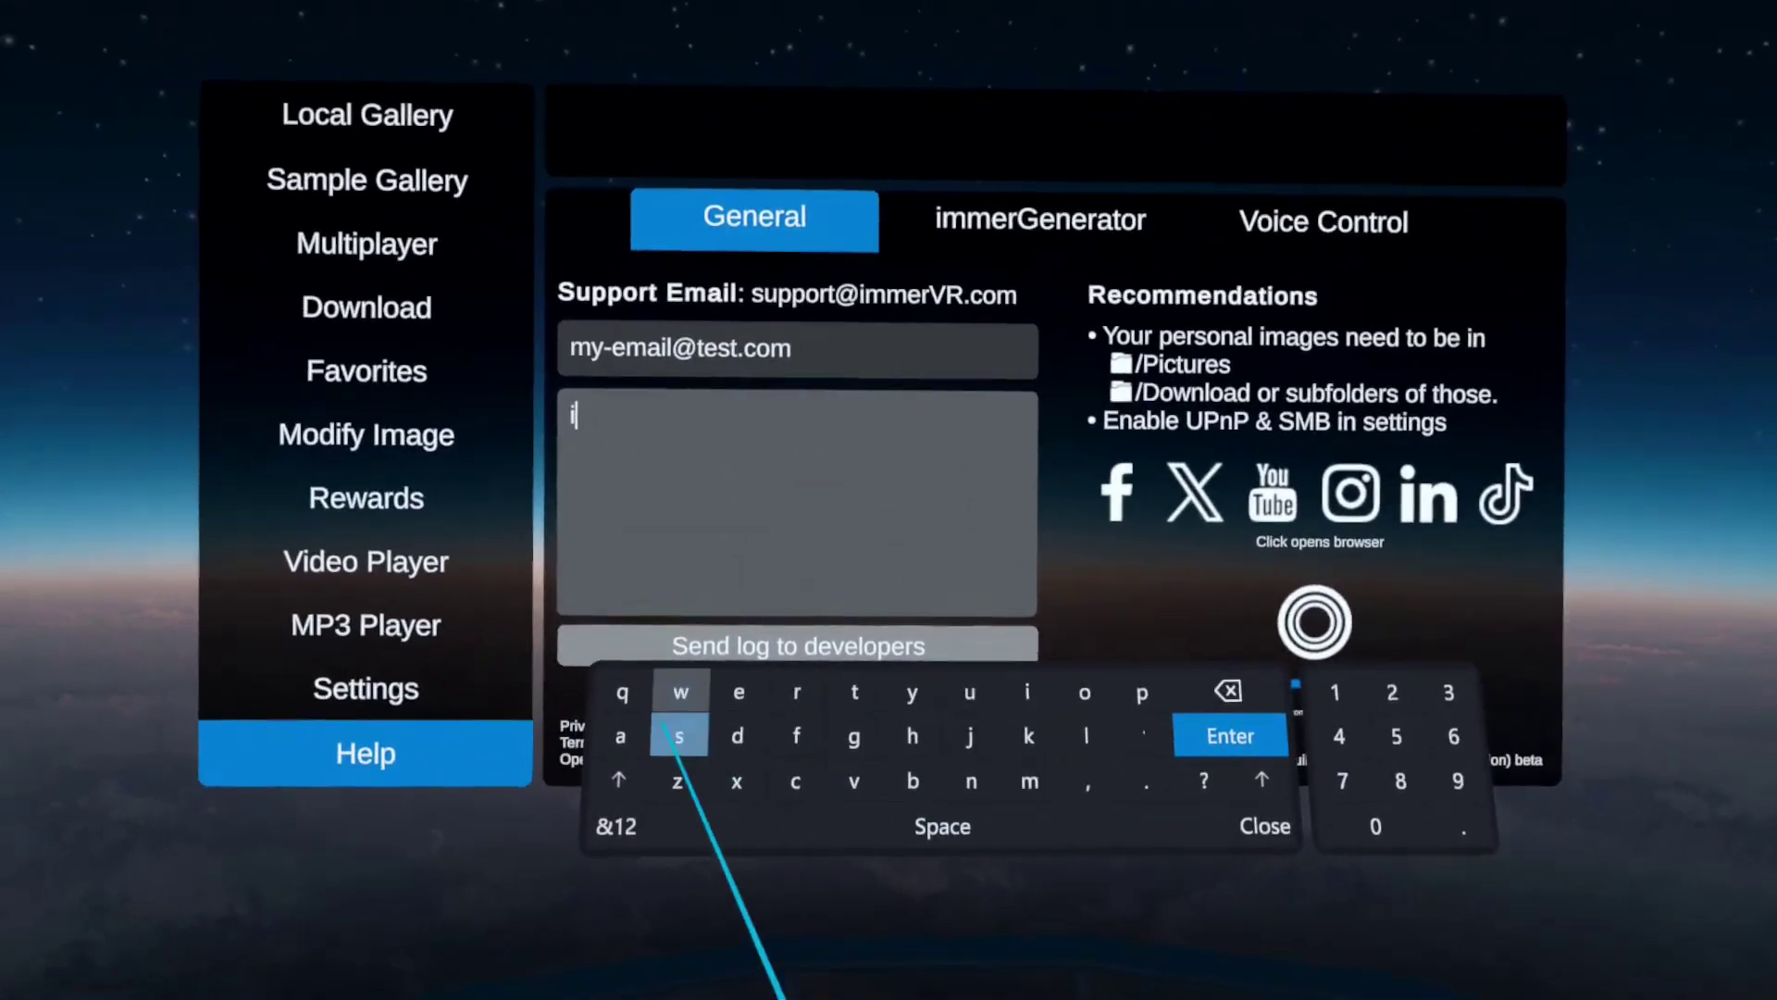
{"action": "type", "text": "ssue "}
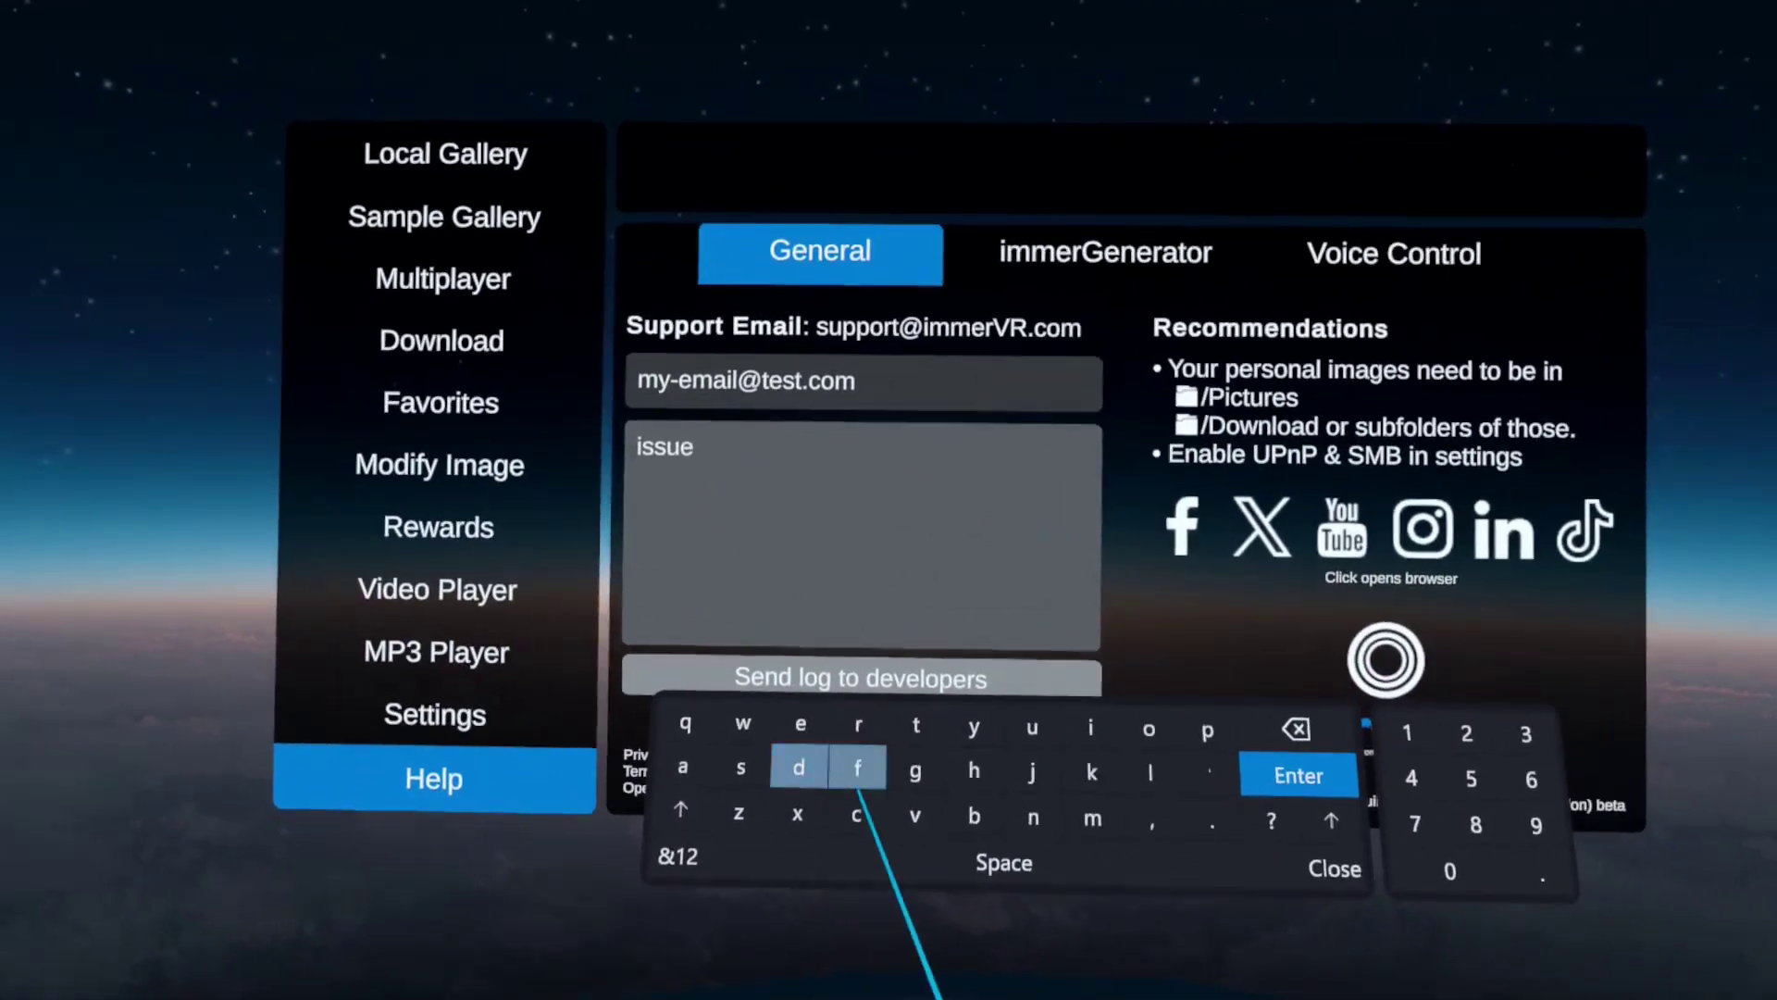
{"action": "type", "text": "help"}
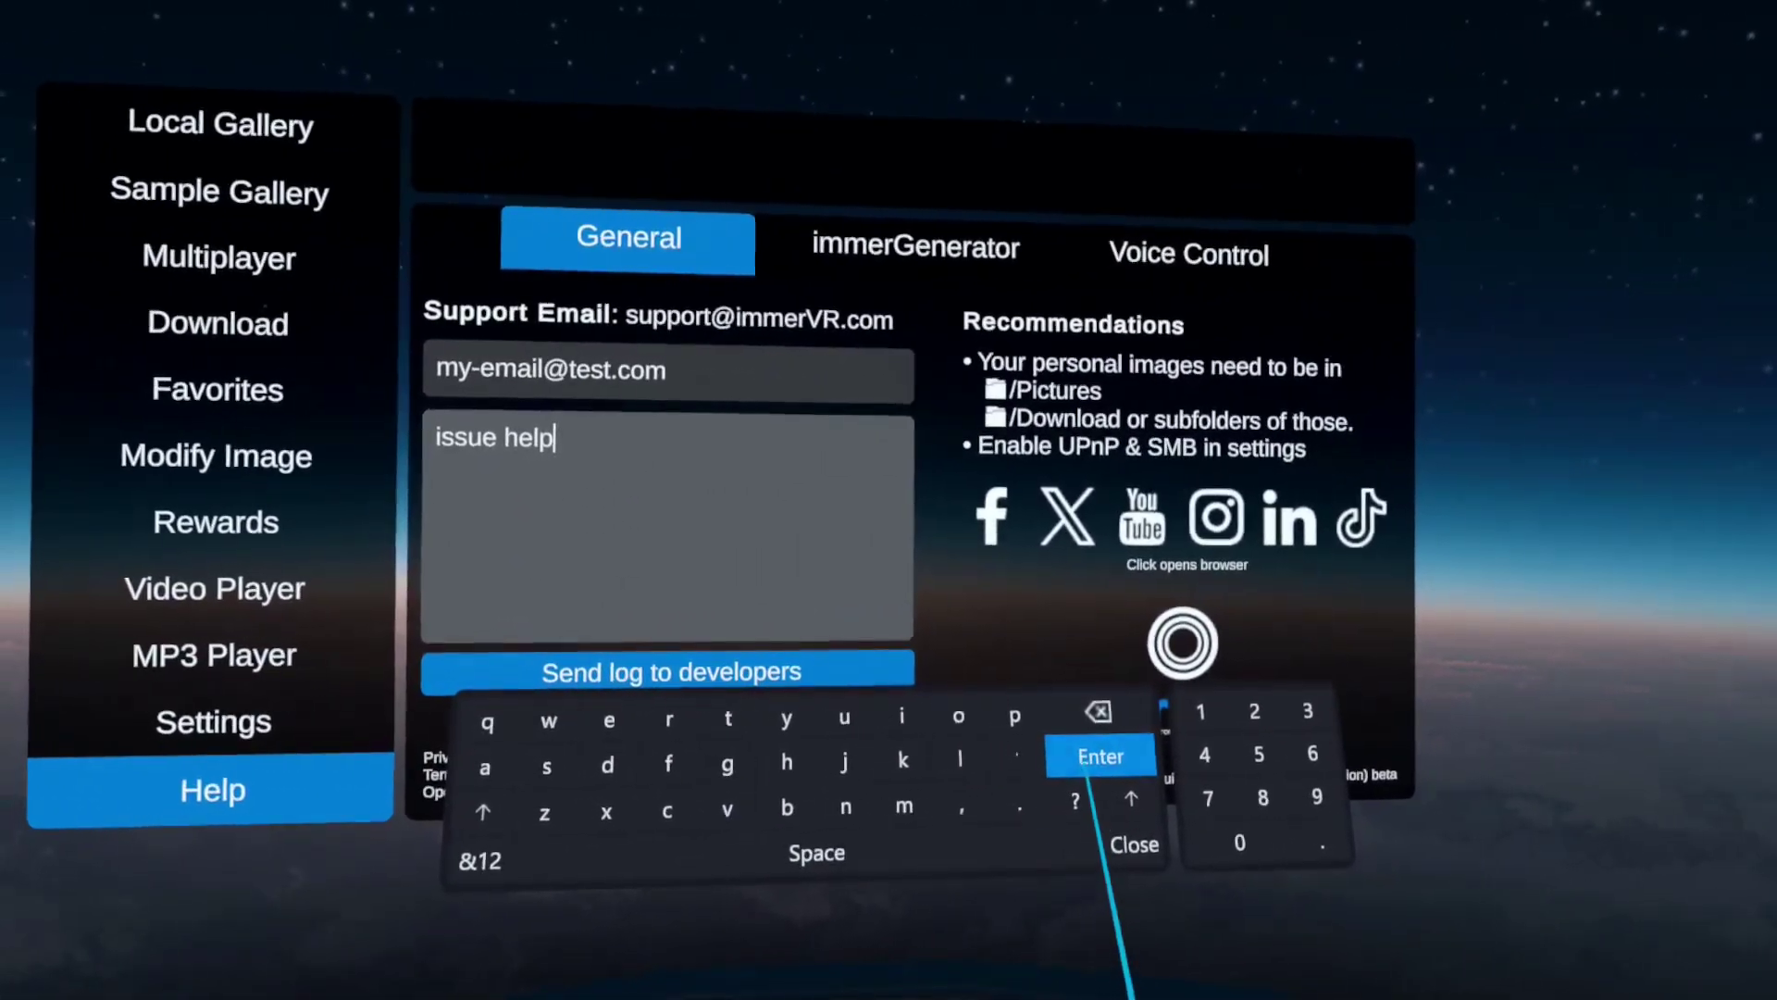
{"action": "left_click", "coordinate": [1106, 759]}
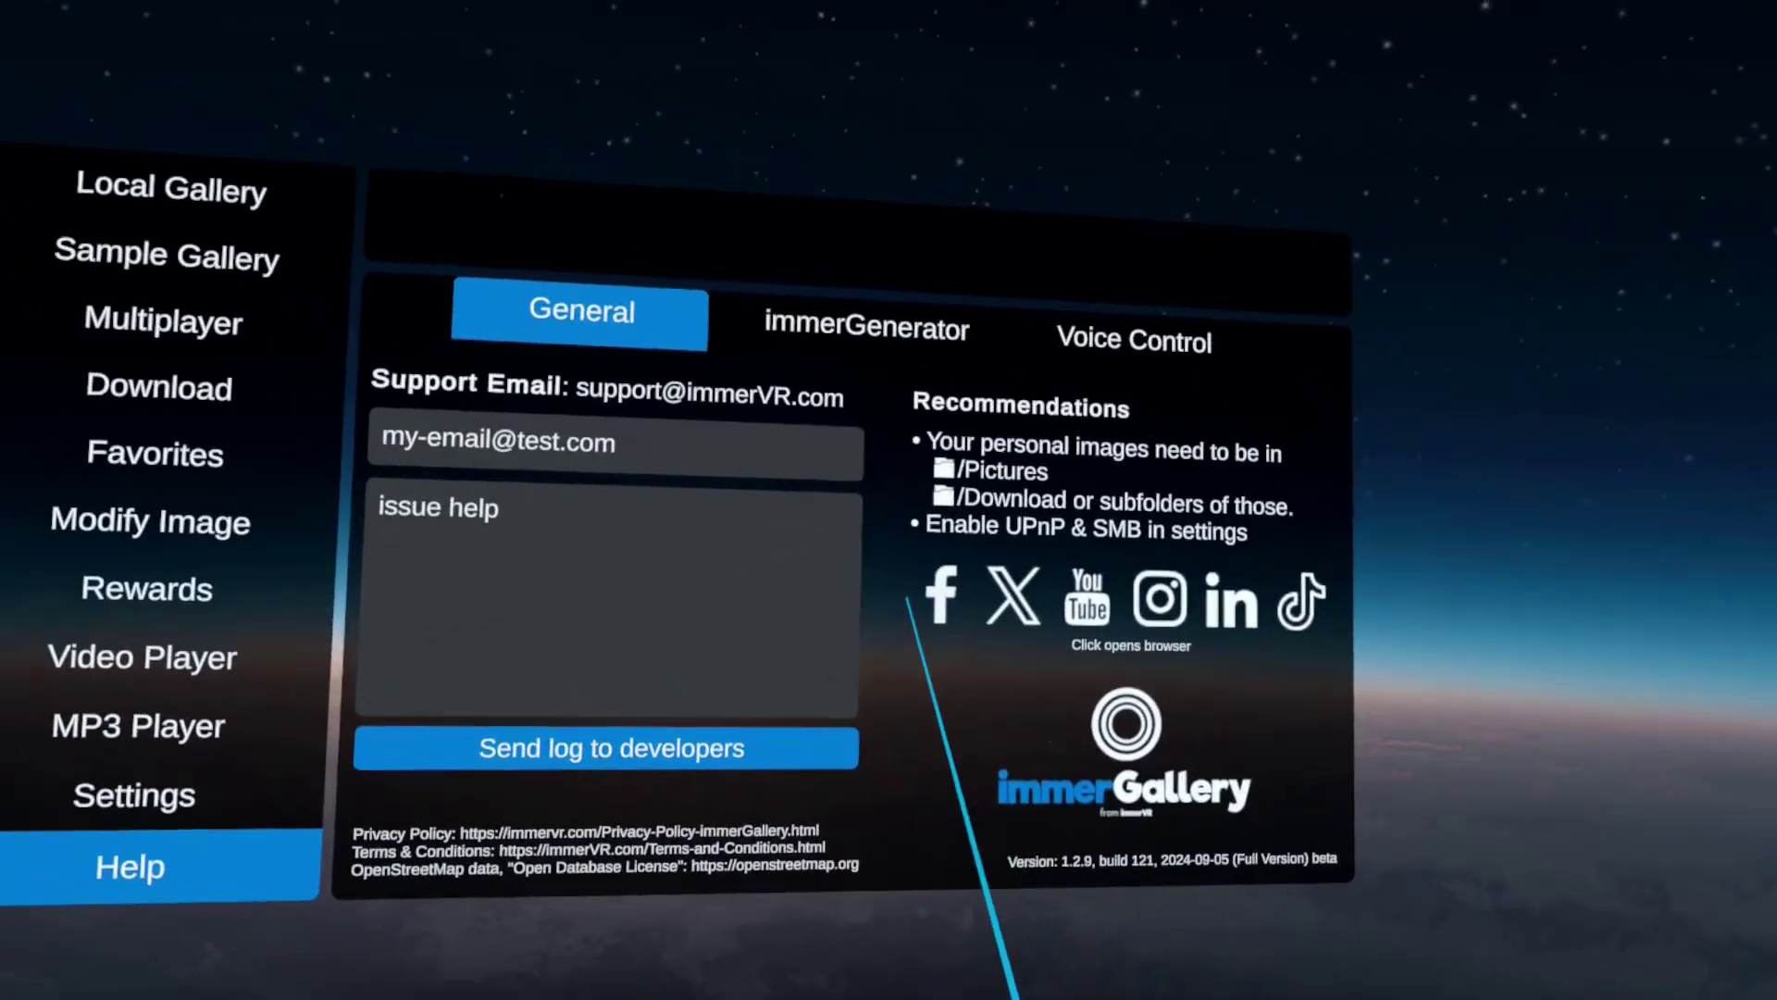
- Show the immerGenerator help describing the web editor and the Windows gallery-creator app
{"action": "left_click", "coordinate": [946, 380]}
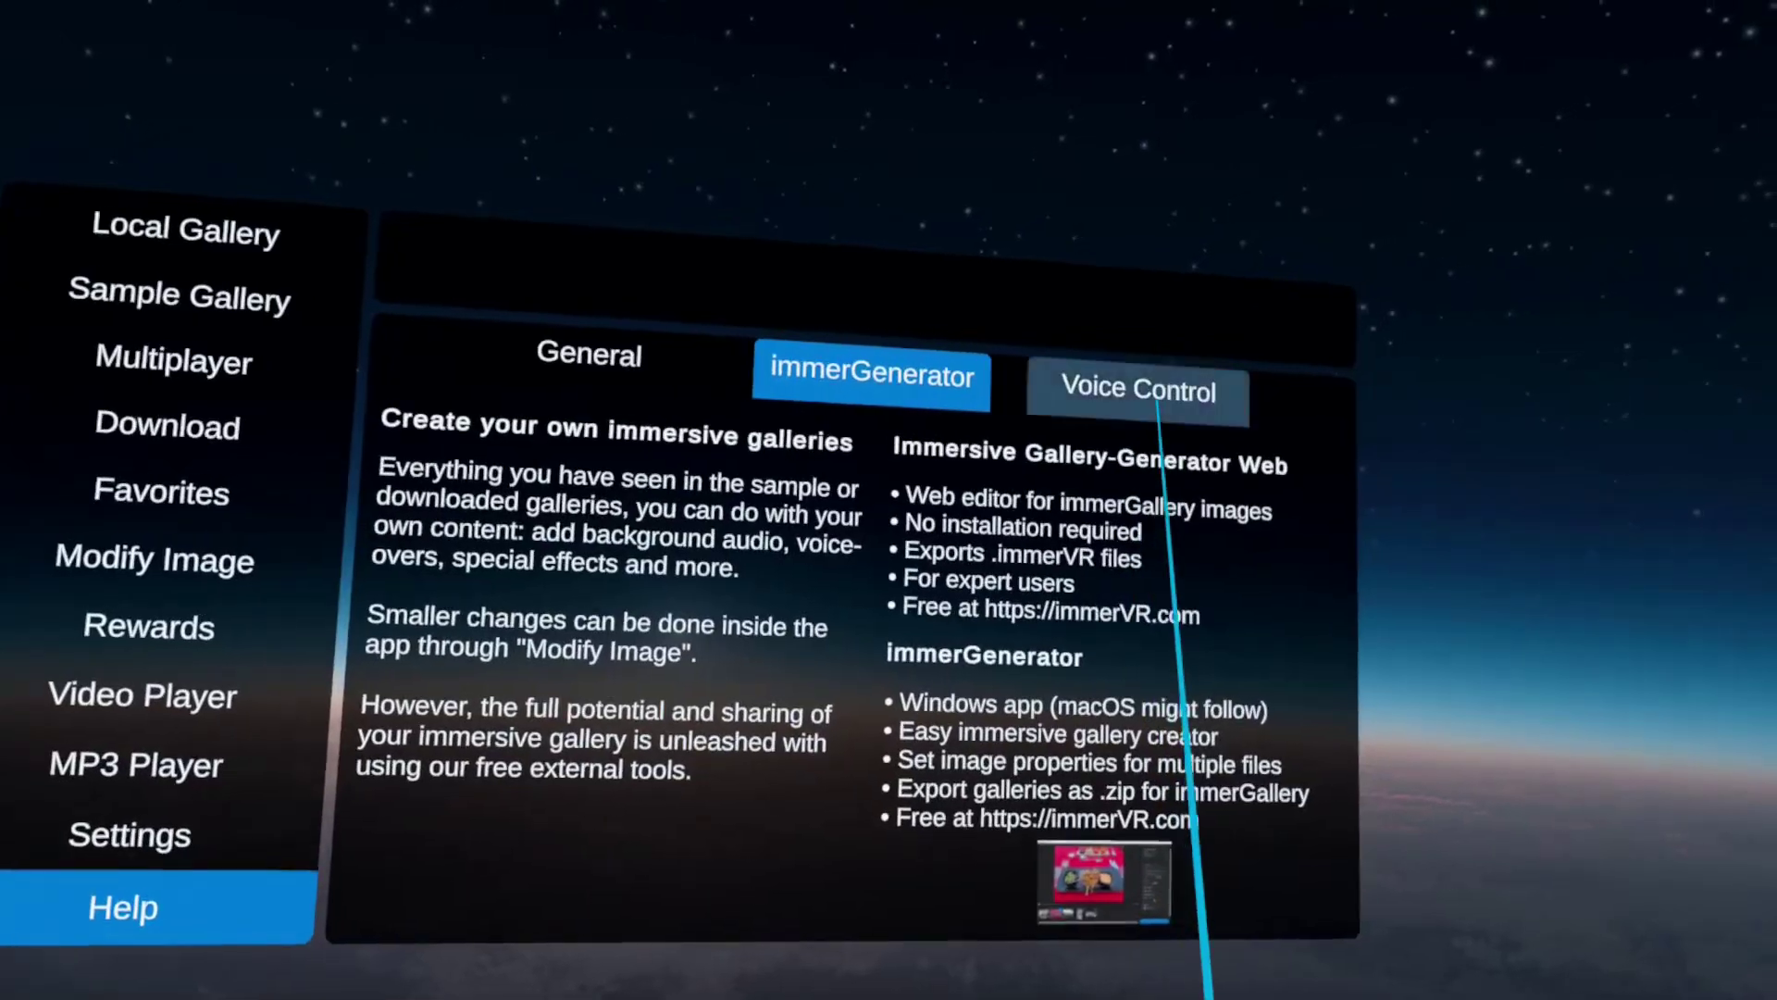
- Show the Voice Control help listing common voice commands and settings commands
{"action": "left_click", "coordinate": [1157, 394]}
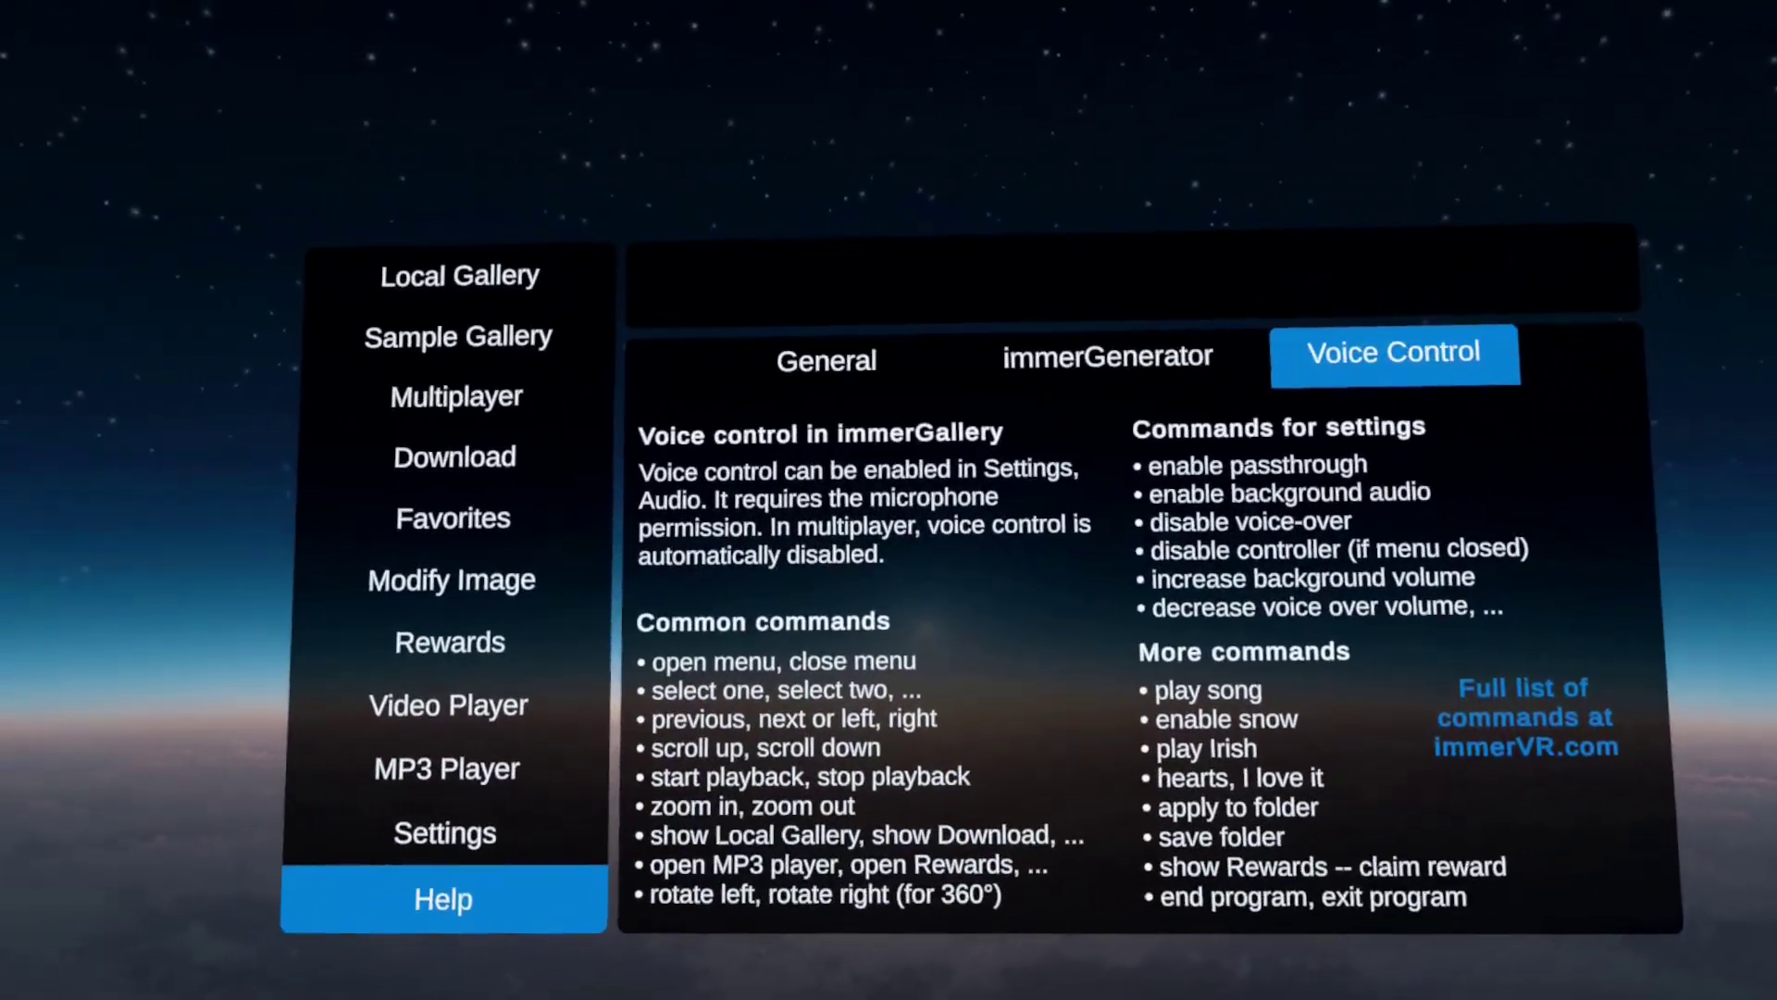